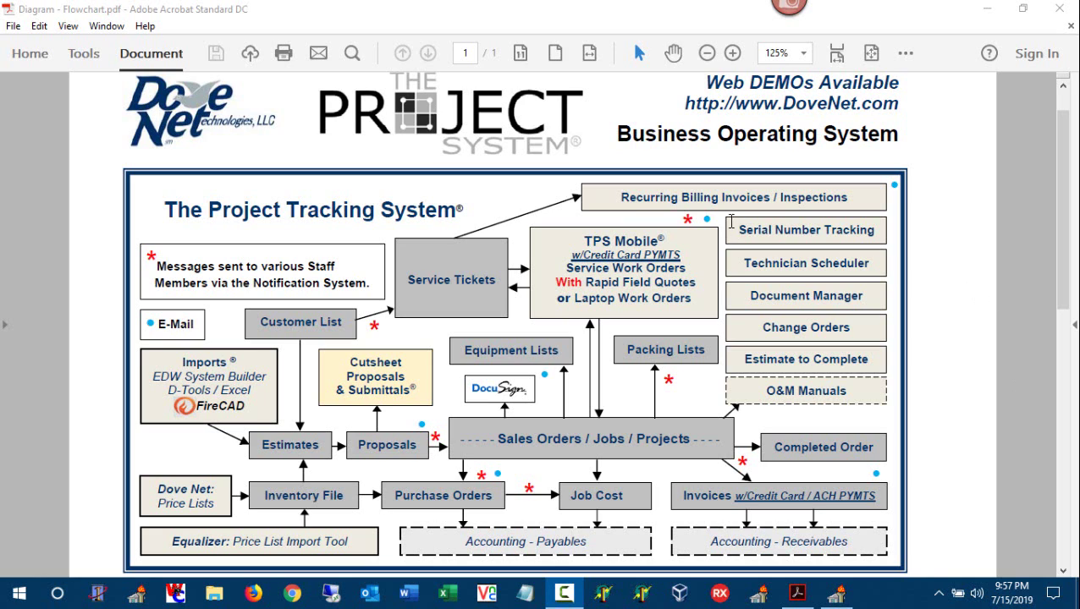
Highlight 'Recurring Billing' in the flowchart PDF, then minimize Acrobat
left_click_drag(715, 199, 621, 198)
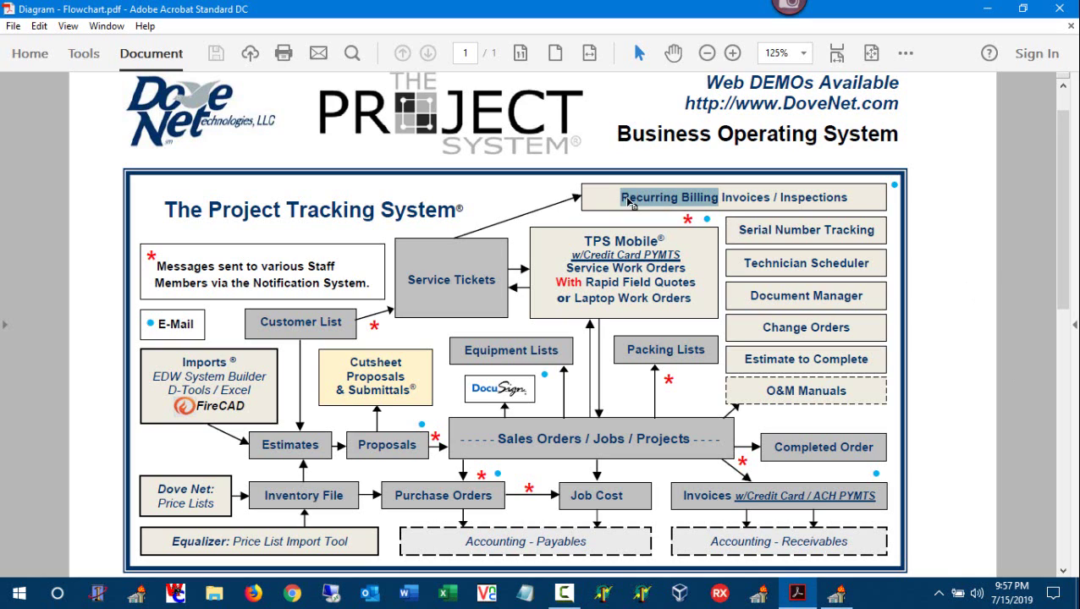
key("Right")
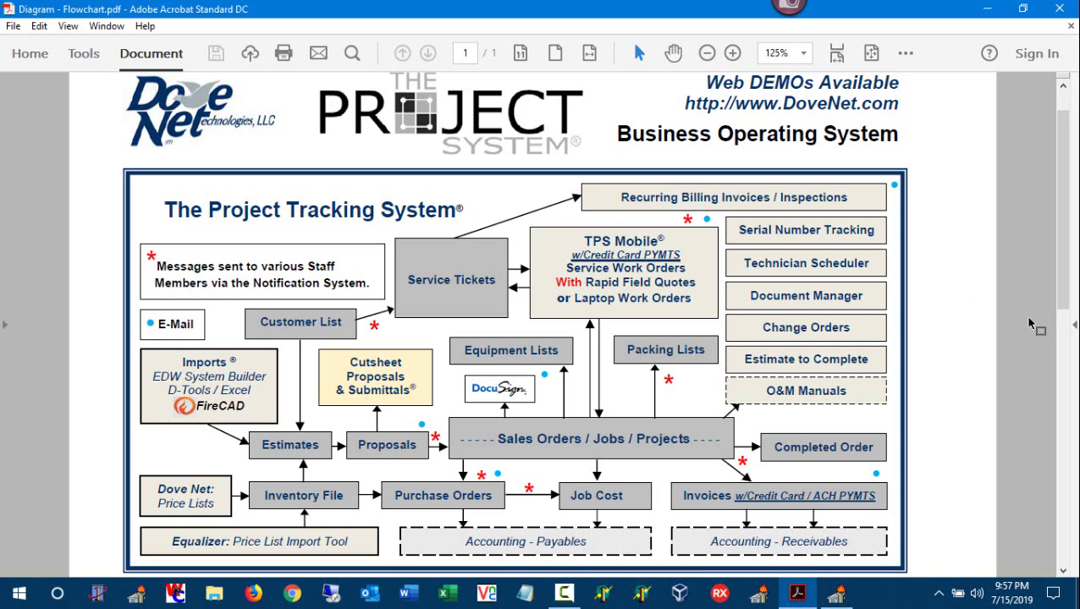
left_click(987, 8)
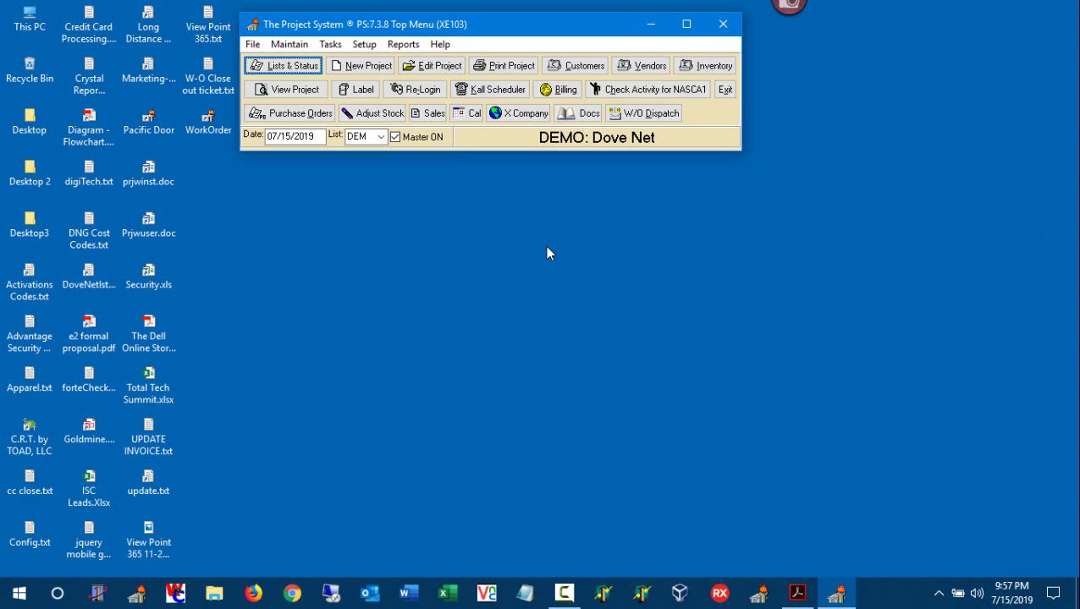
Open and widen the Customer List, viewing 2 TECH LTD's open service, open projects and completed projects
left_click(577, 66)
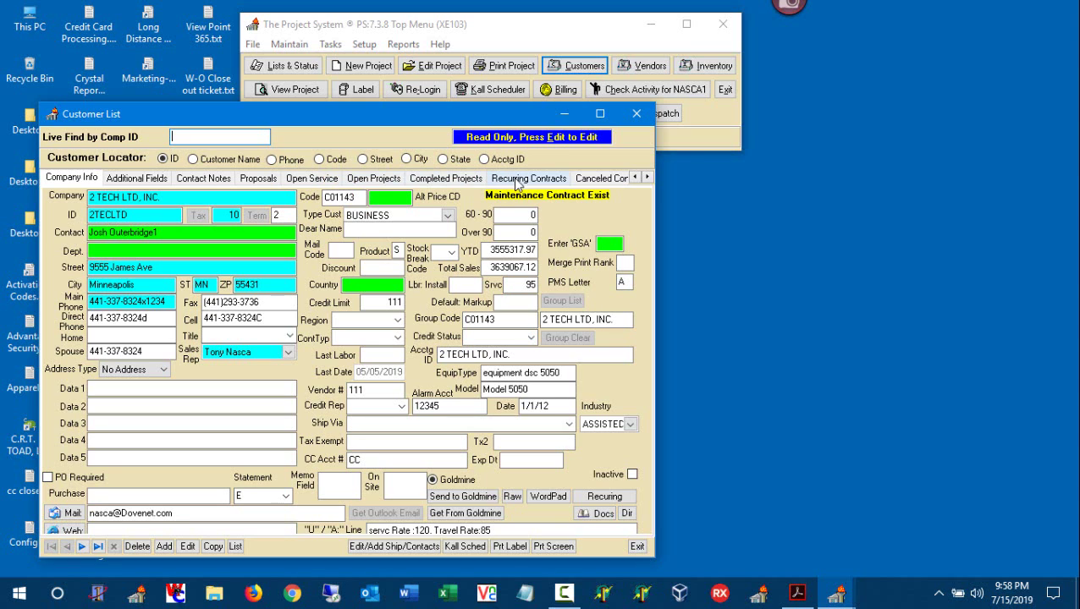
left_click_drag(654, 253, 774, 254)
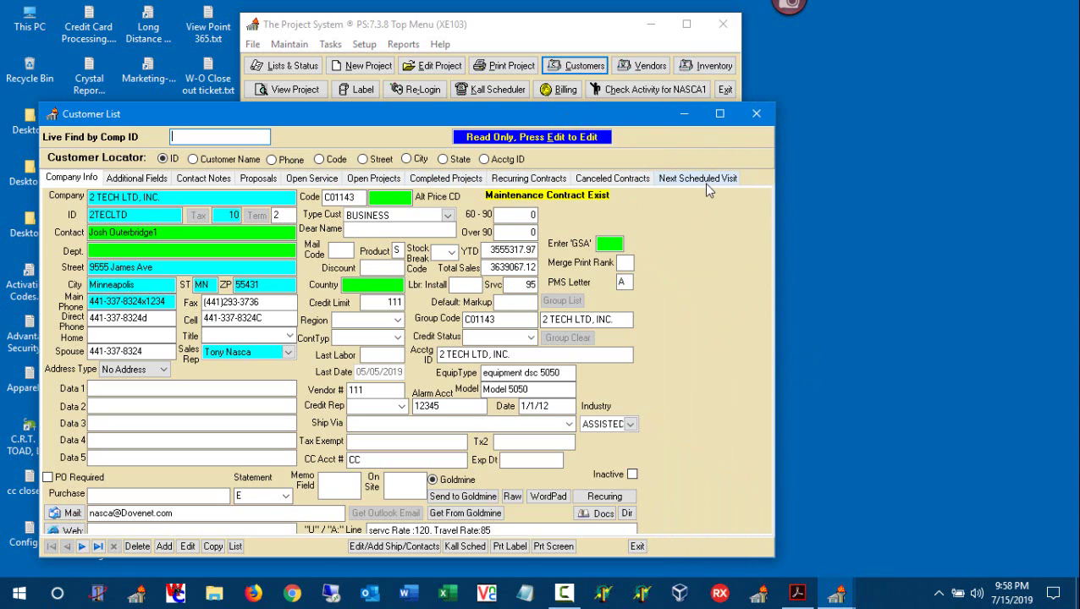
left_click(326, 181)
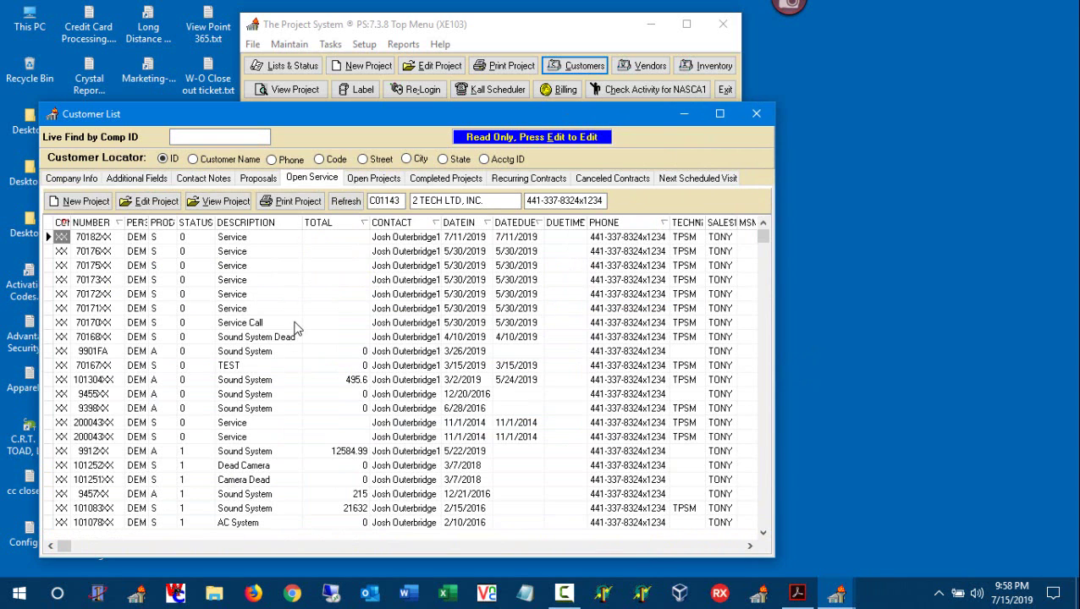
left_click(391, 180)
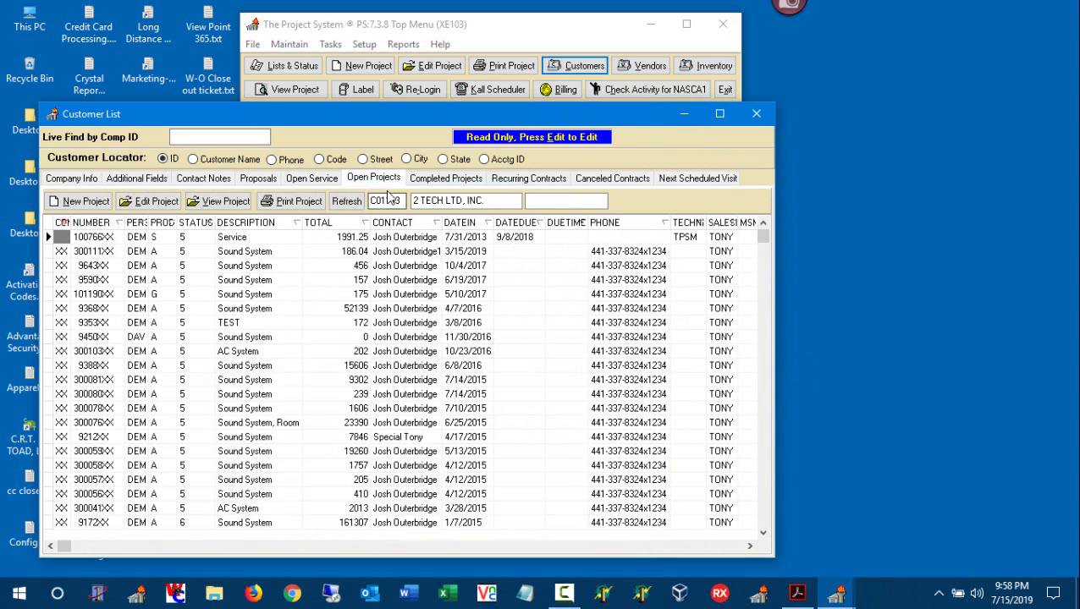
left_click(436, 178)
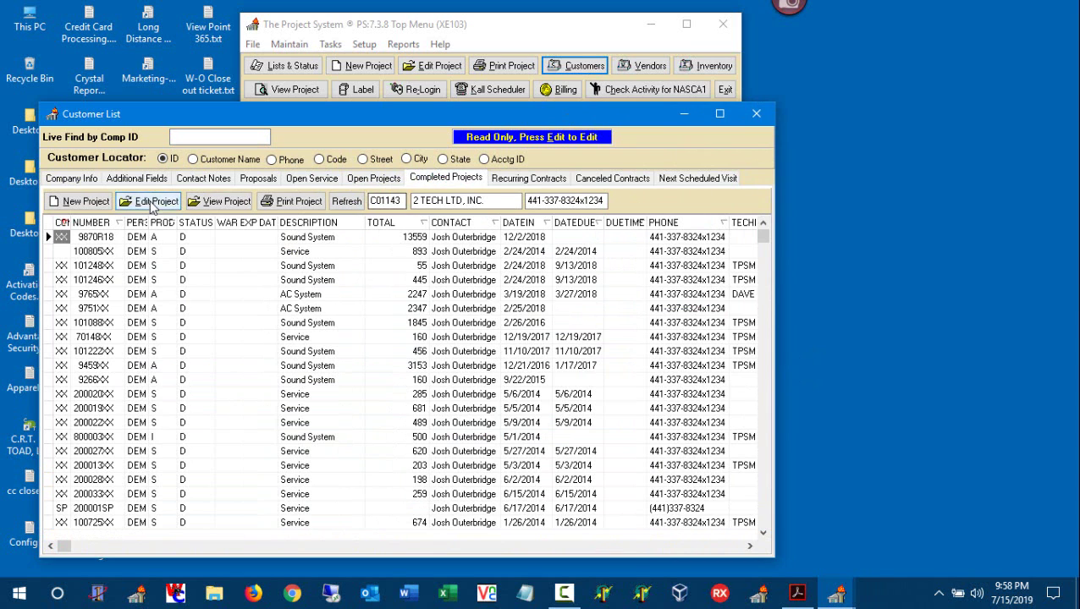
Find Fairfax Hospital via Live Find 'FAI', review its Fire Inspection recurring contract, then close the list
left_click(91, 178)
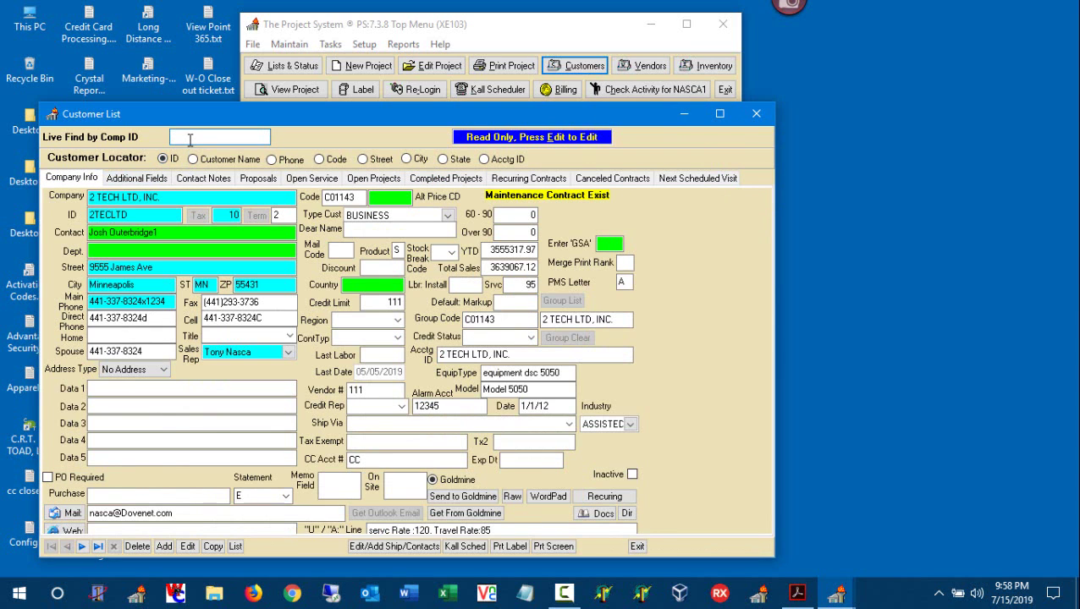
type("FAI")
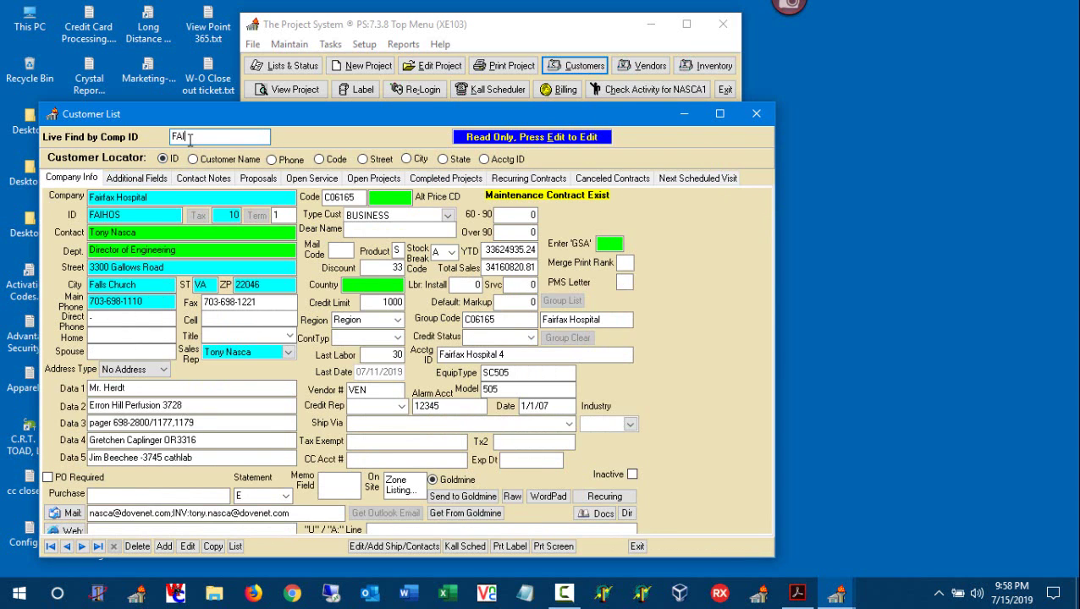
left_click(529, 179)
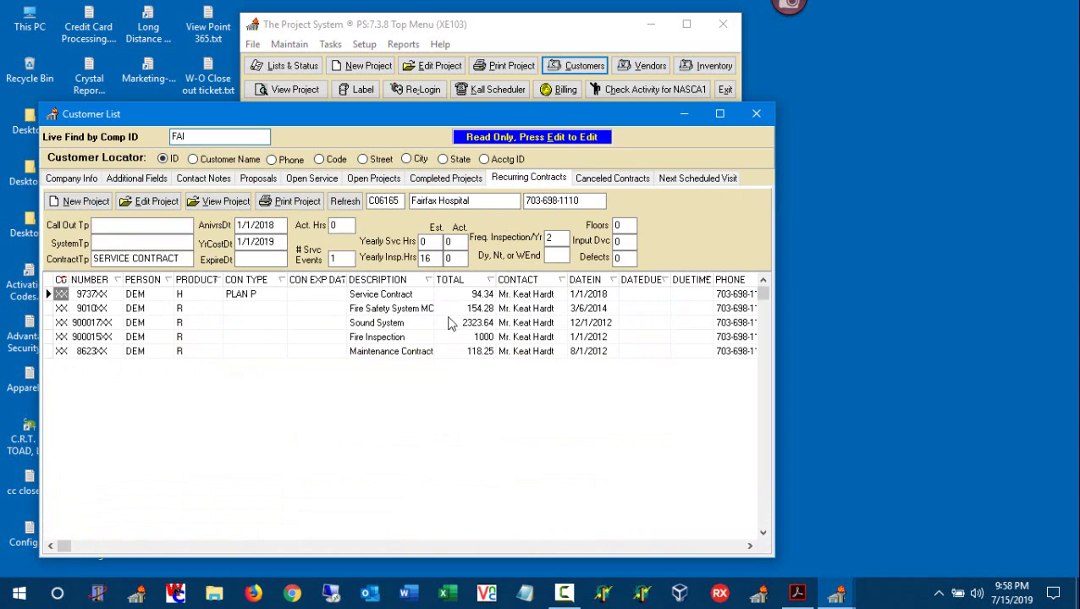
left_click(254, 338)
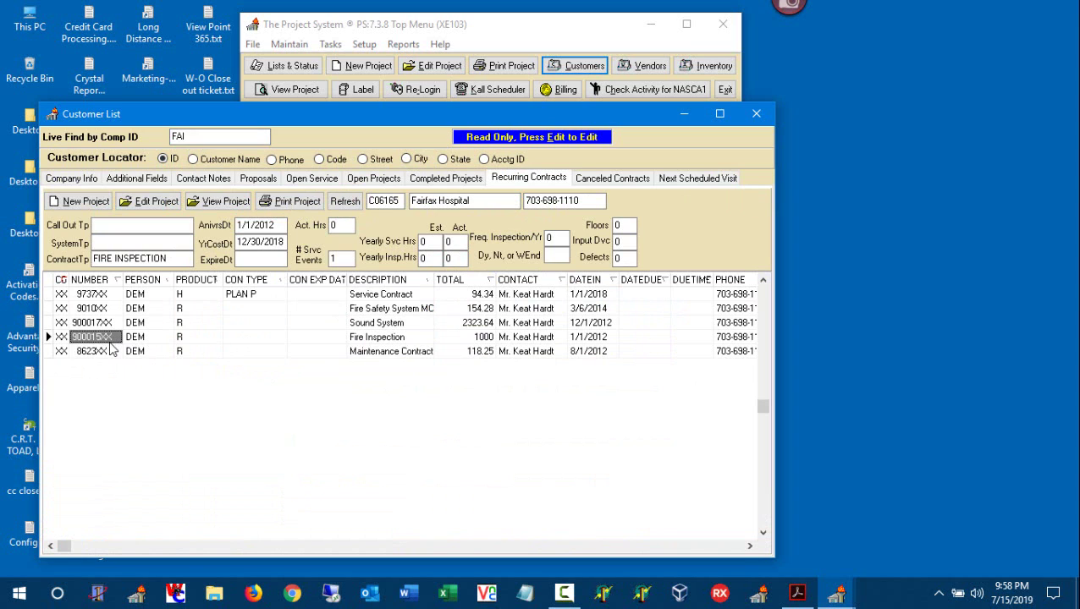
key("Escape")
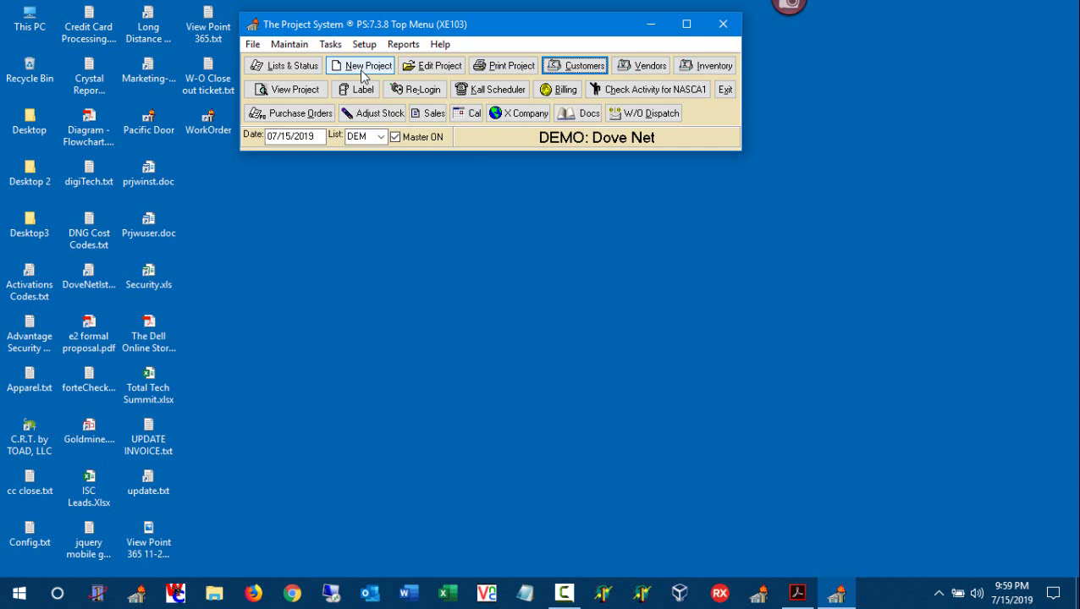
Start a new project with product code S Service and the default project number
left_click(363, 75)
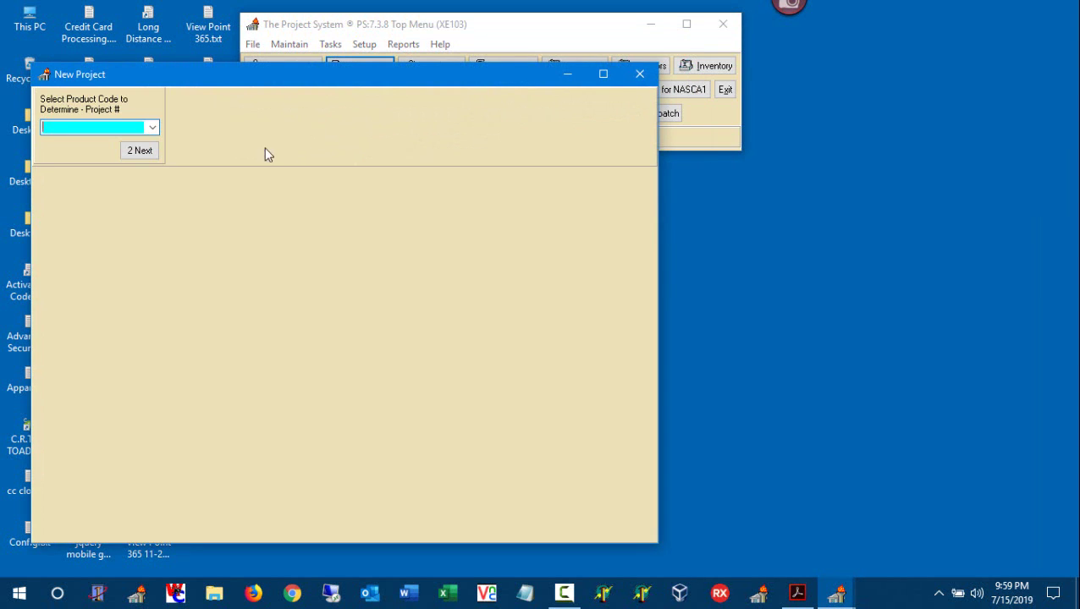
left_click(154, 127)
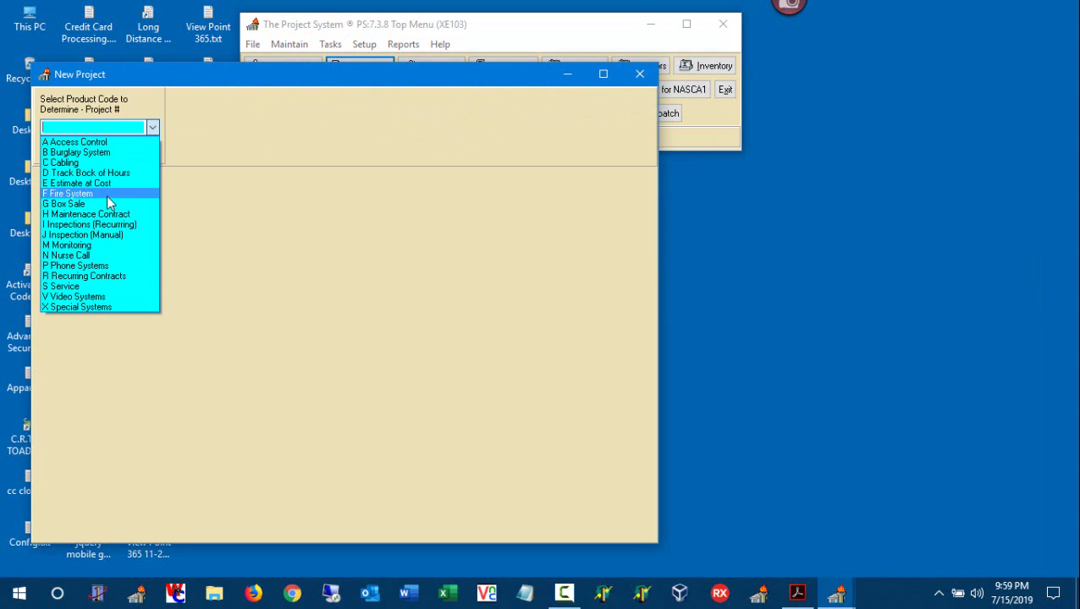
left_click(104, 287)
left_click(140, 152)
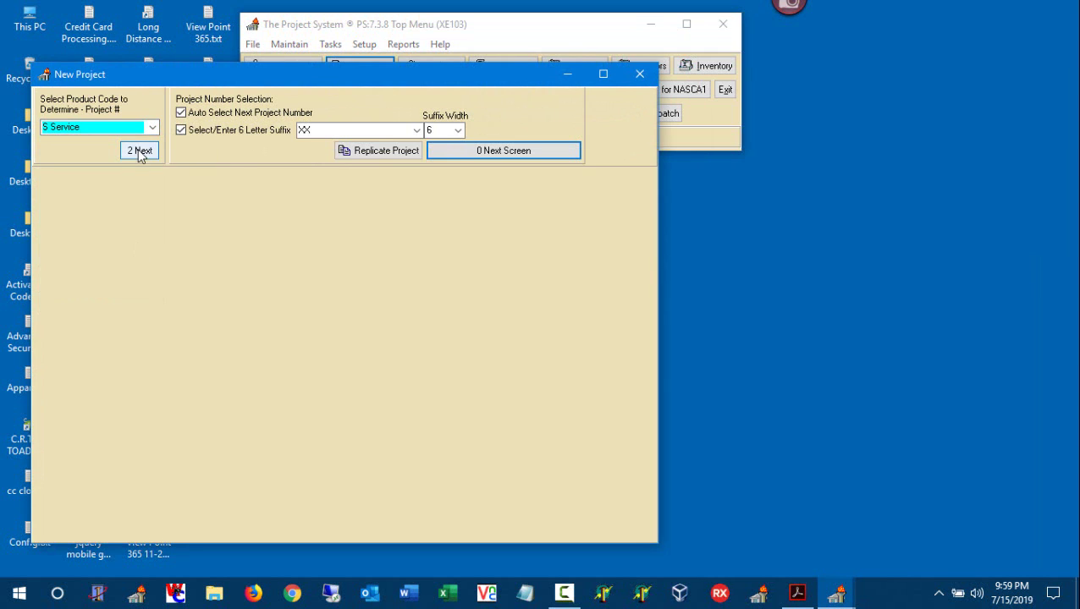
left_click(441, 149)
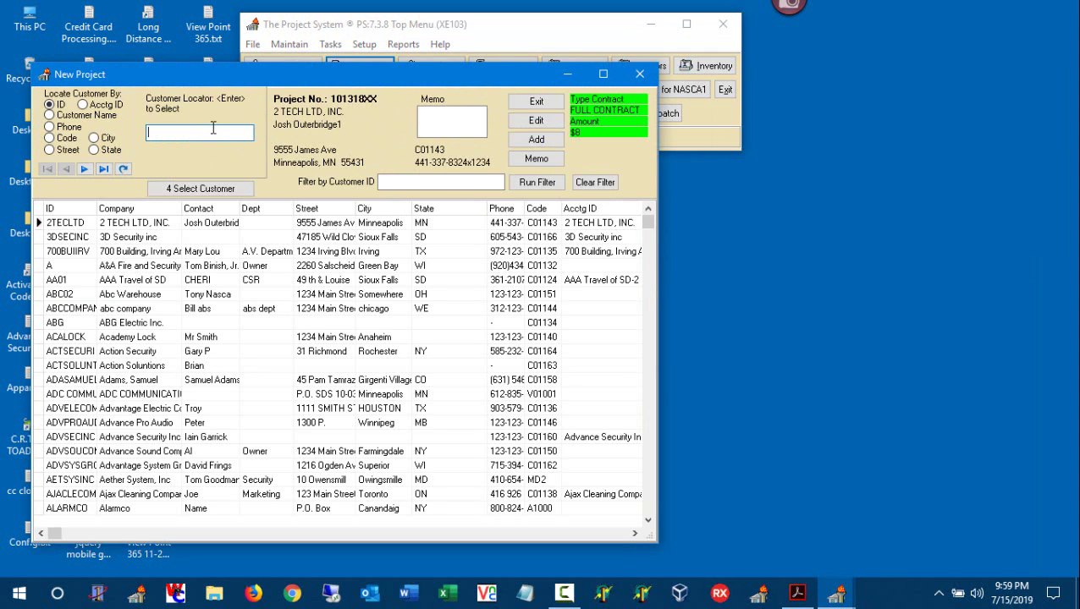
Create a Fairfax Hospital Fire Inspection project as service under maintenance contract 900015XX
type("F")
double_click(296, 366)
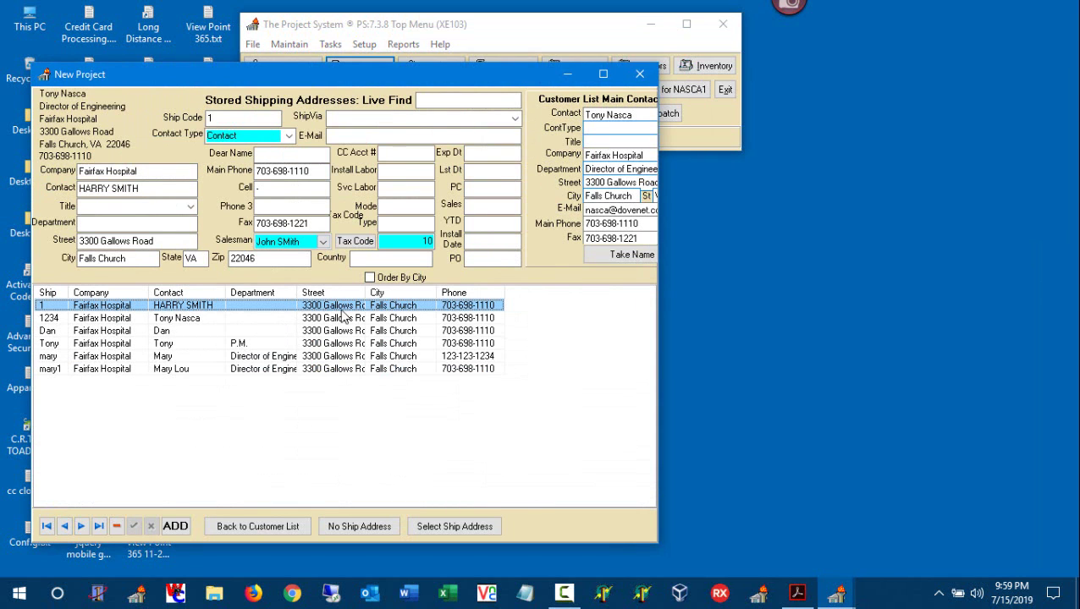
double_click(344, 313)
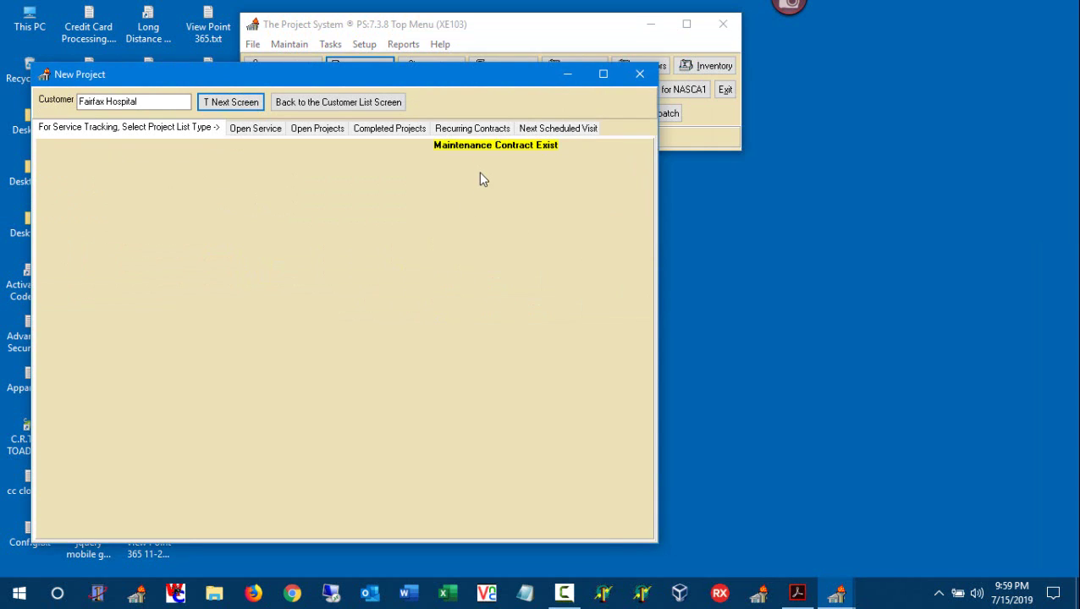
left_click(474, 131)
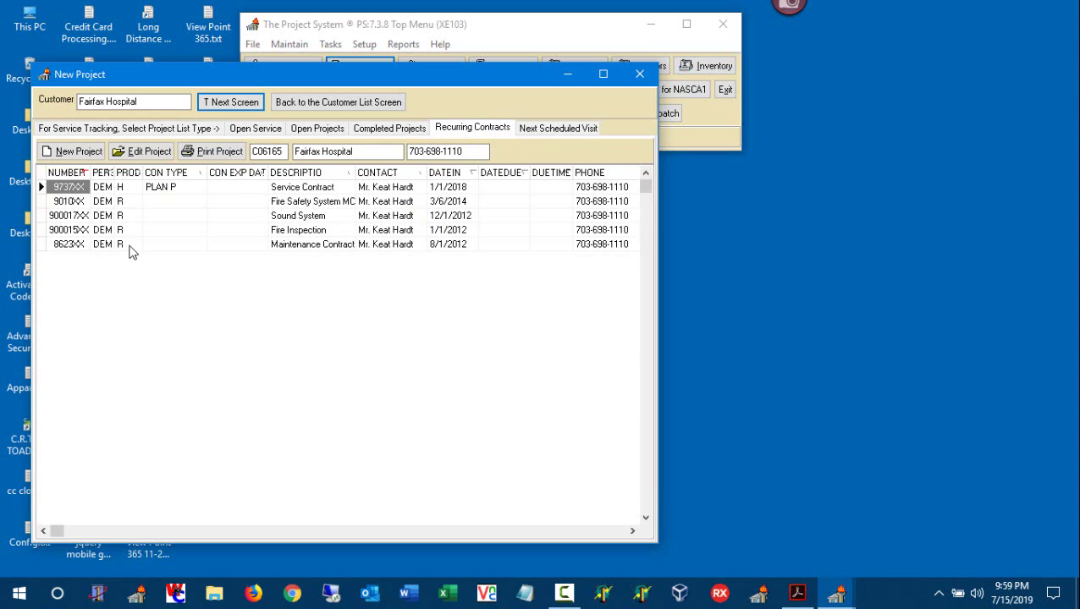
left_click(107, 230)
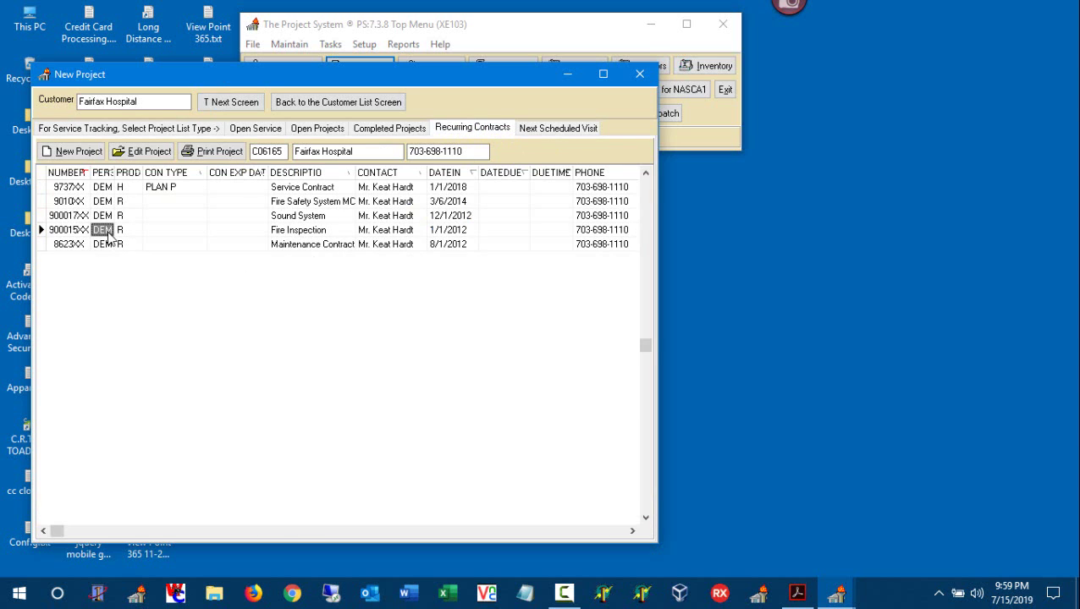
left_click(83, 152)
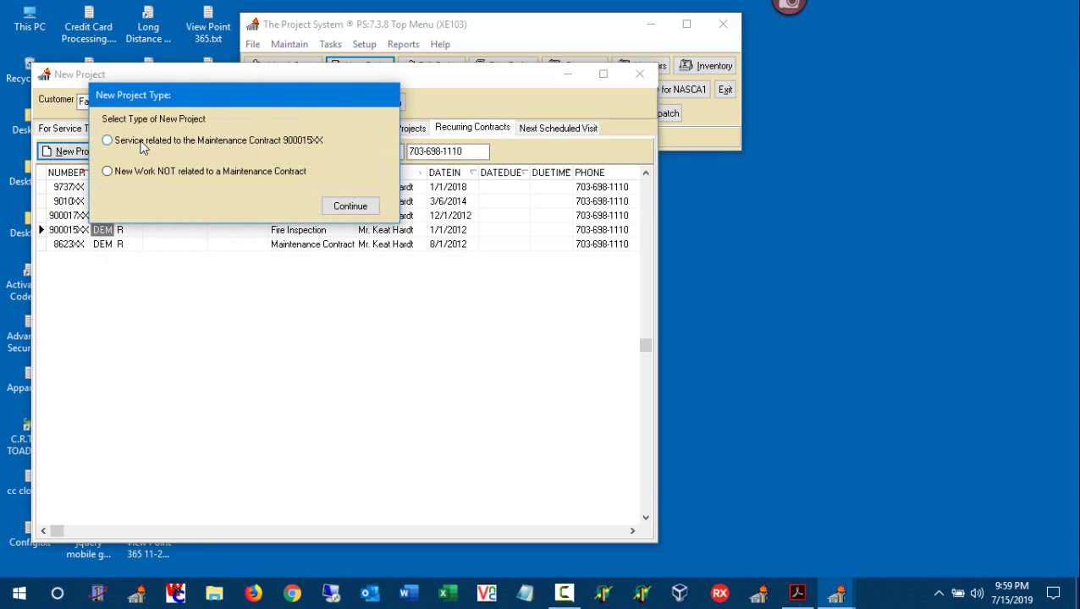
left_click(145, 149)
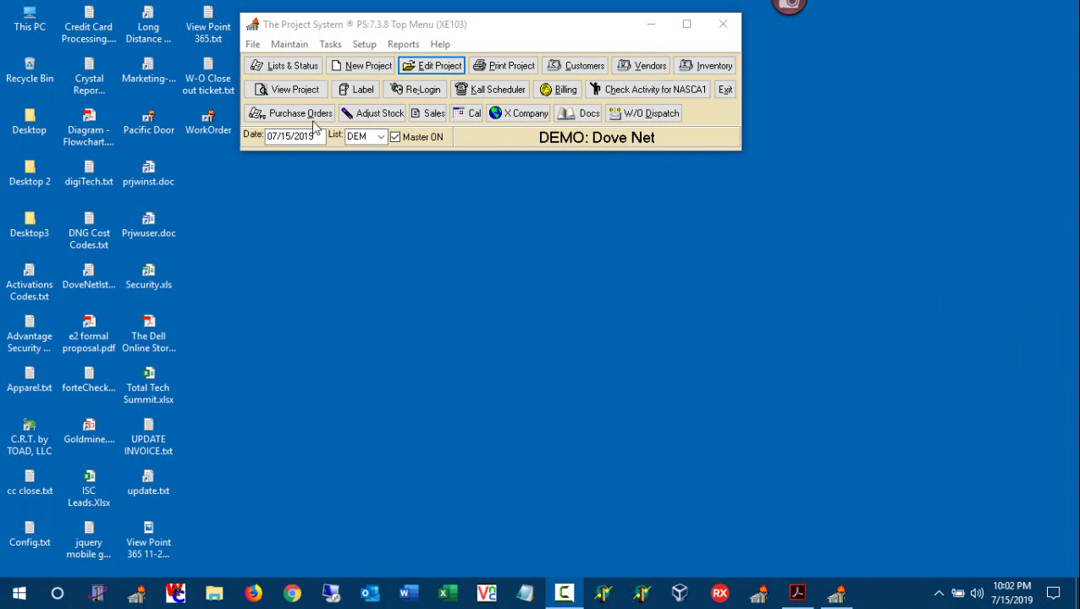
Load the saved 'Service History 900014XX' settings in Lists & Status with Show Details checked
left_click(304, 70)
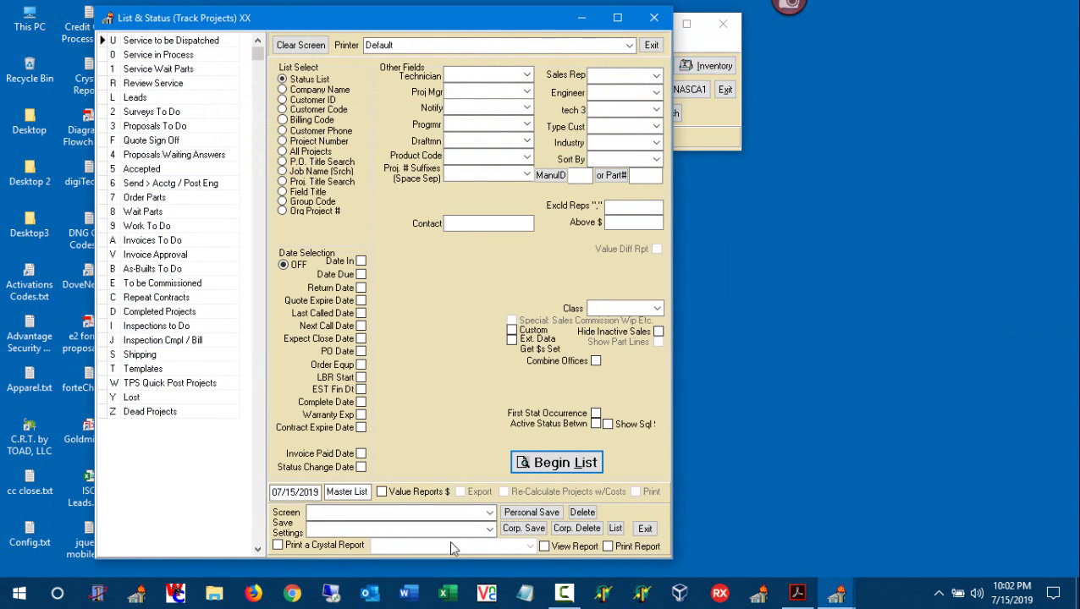
left_click(490, 530)
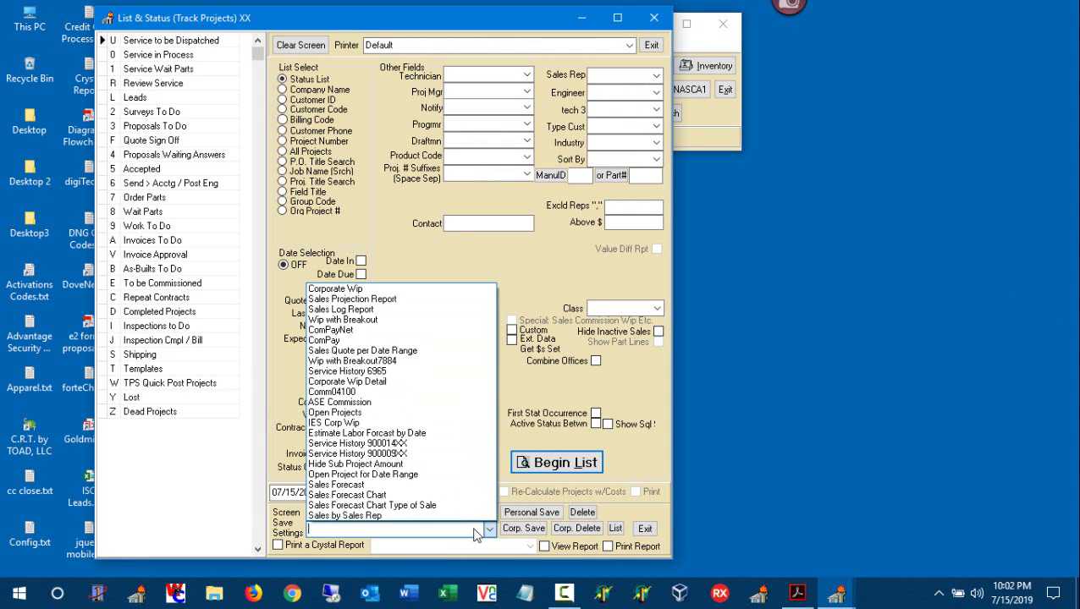
left_click(448, 444)
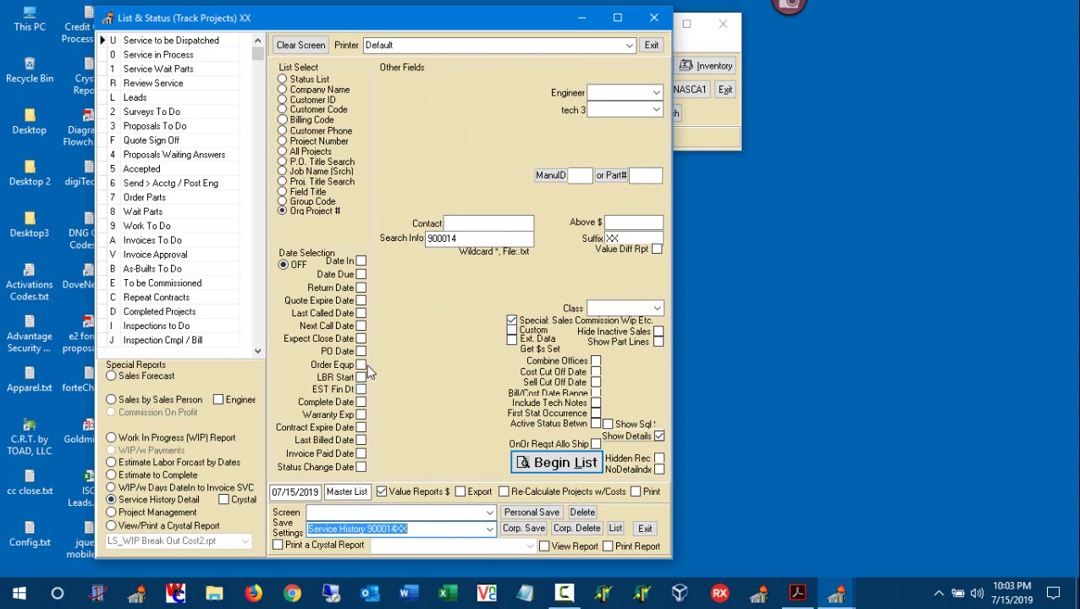
left_click(656, 434)
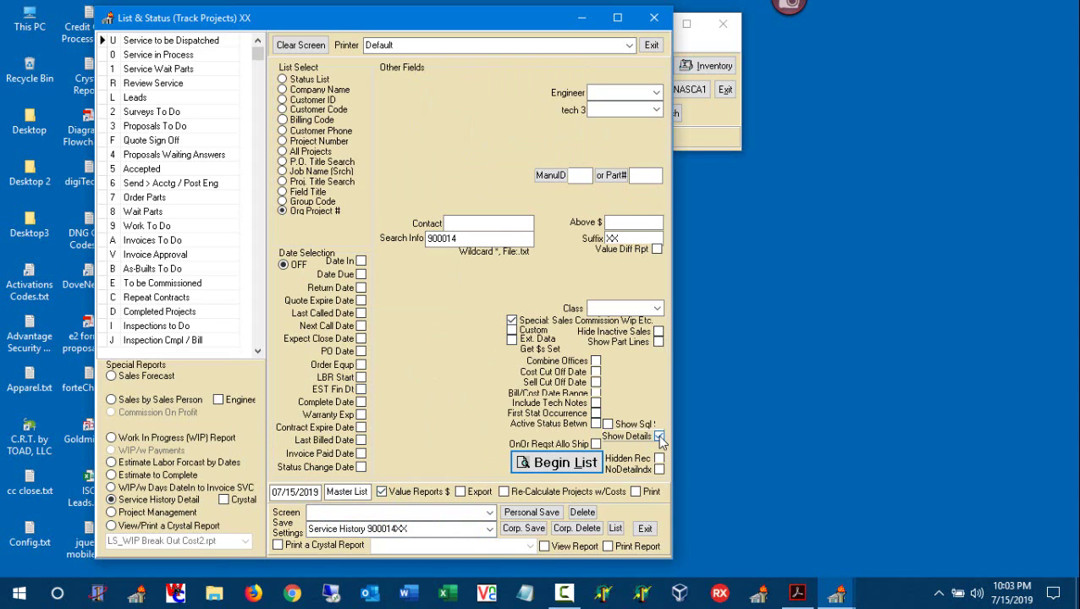
Run the Service History Detail report and go to its last-page contract profit summary
left_click(591, 464)
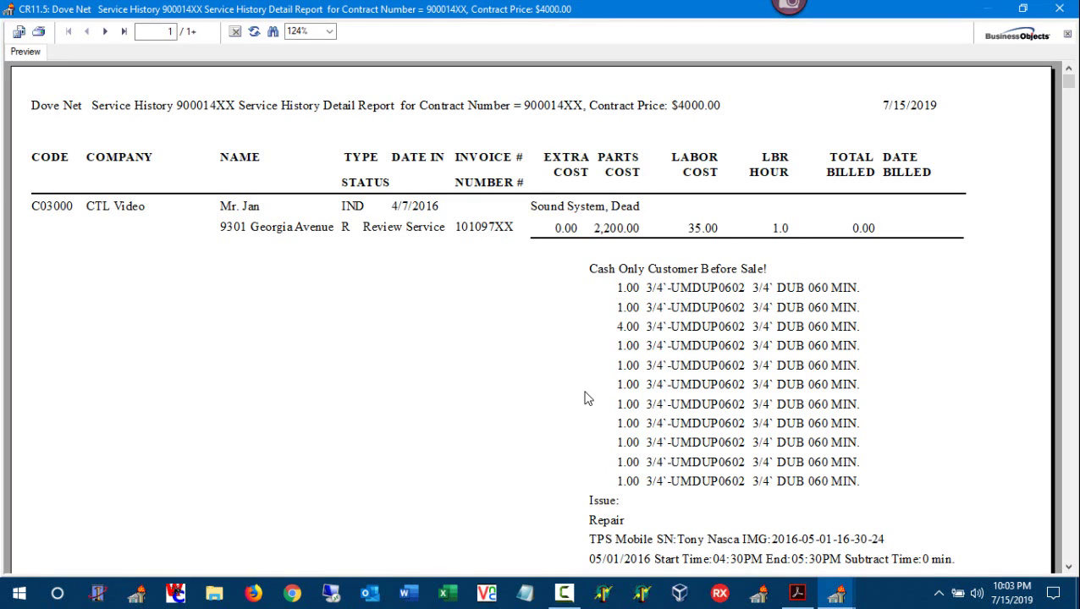
left_click(492, 236)
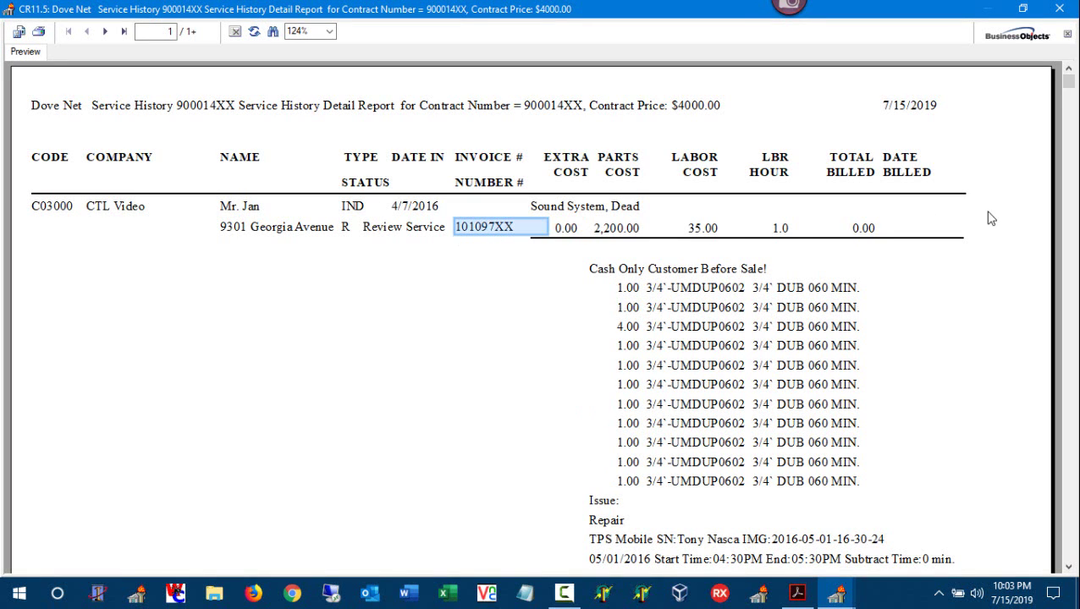
left_click(1070, 501)
left_click(1065, 457)
left_click(123, 31)
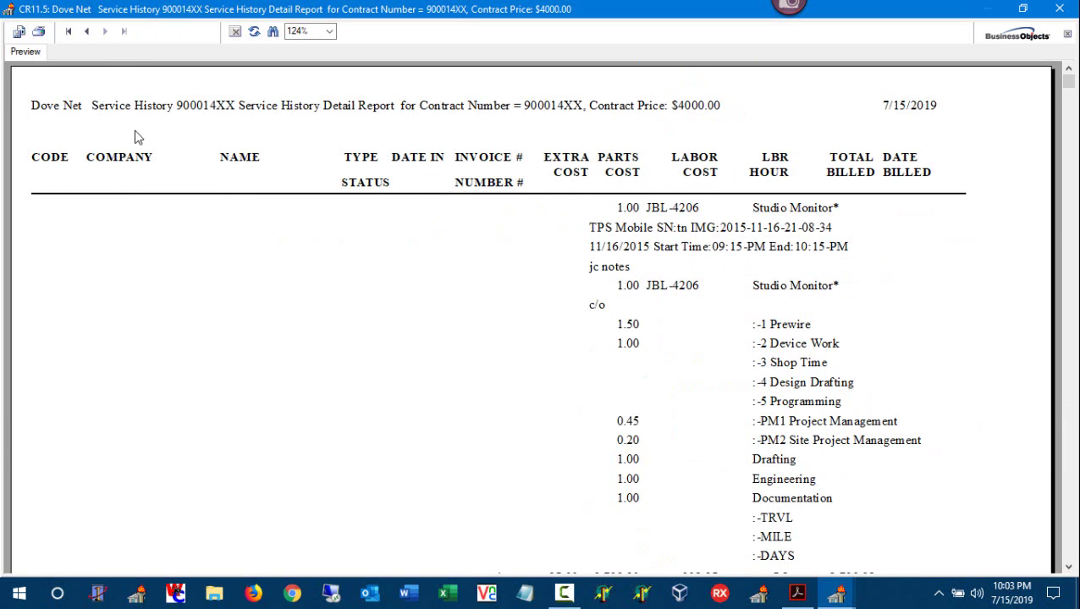
left_click(1064, 527)
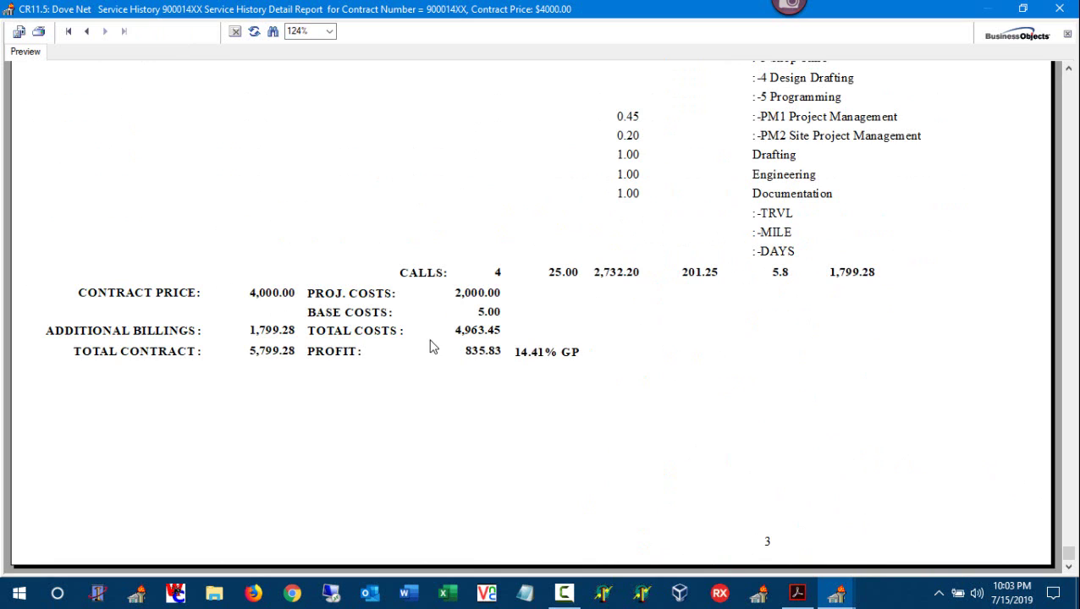
Point out contract price 4,000.00, billings 1,799.28, total 5,799.28, costs 4,963.45, profit 835.83, 14.41% GP
left_click(270, 302)
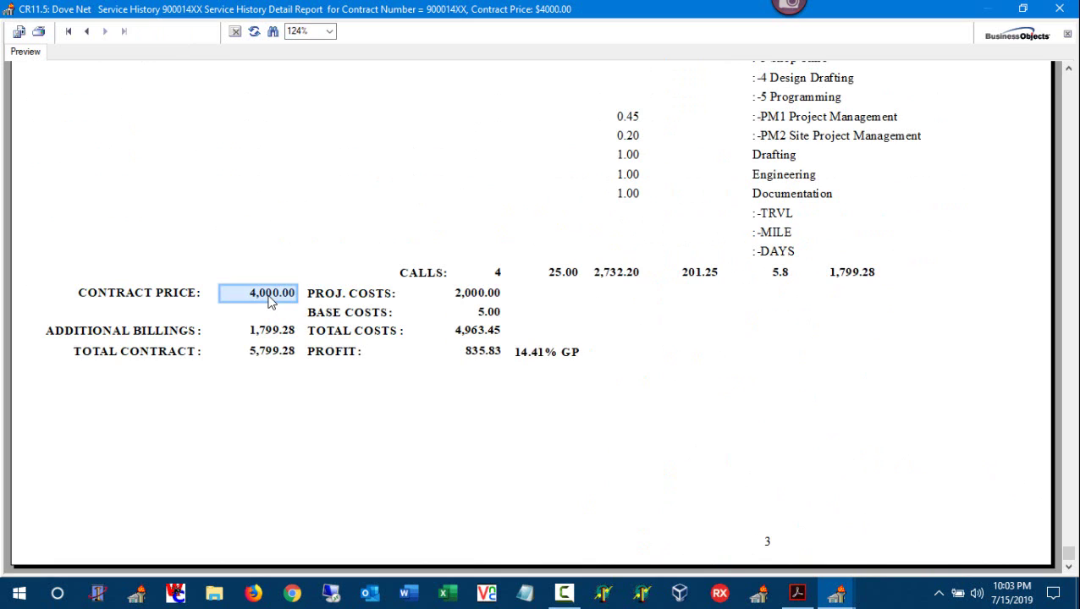
left_click(286, 333)
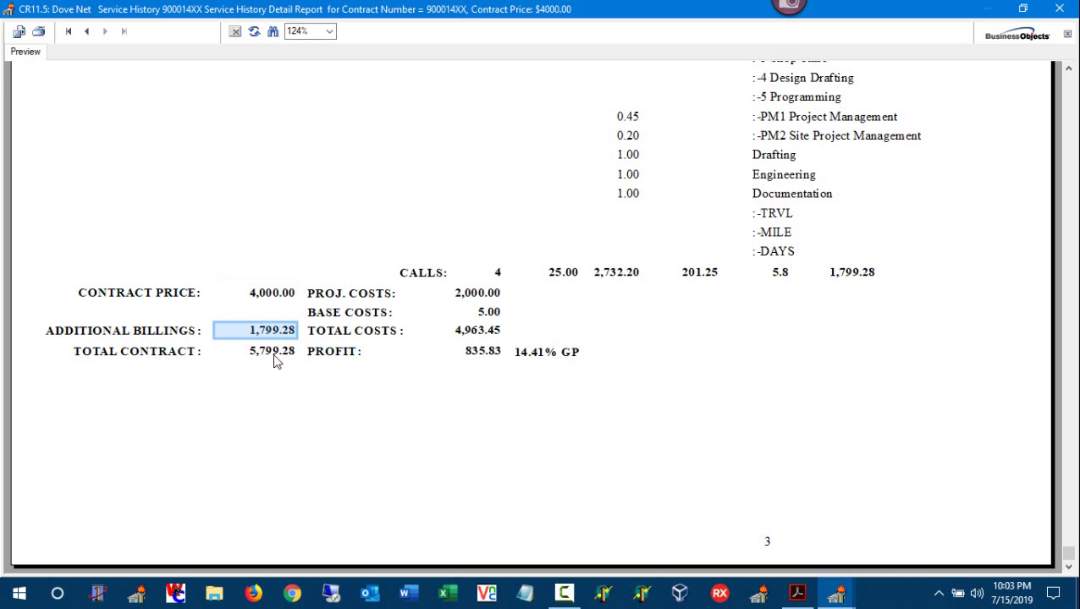
left_click(271, 356)
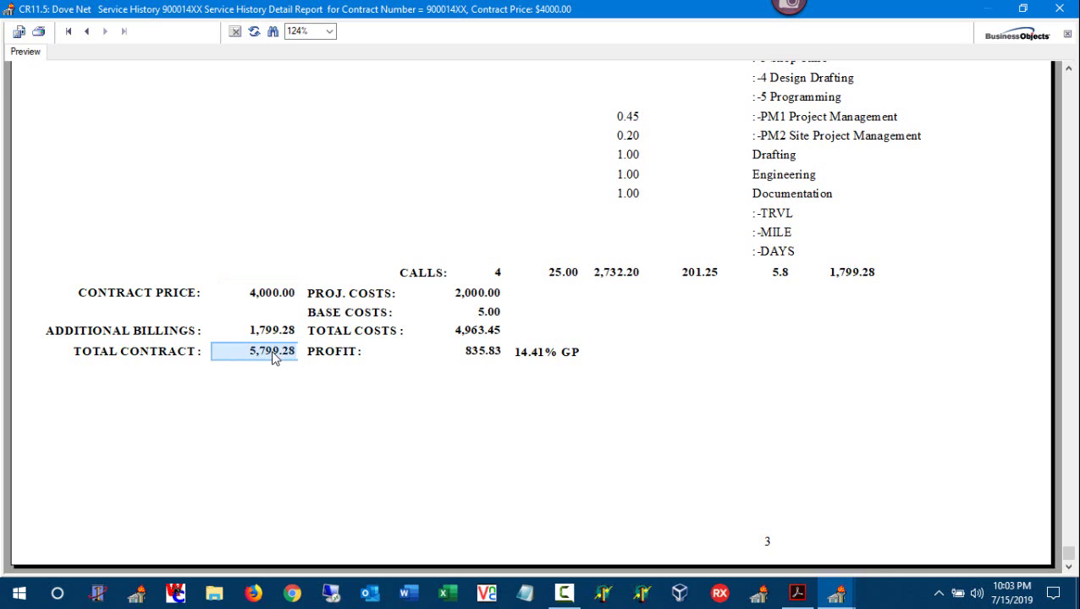
left_click(479, 300)
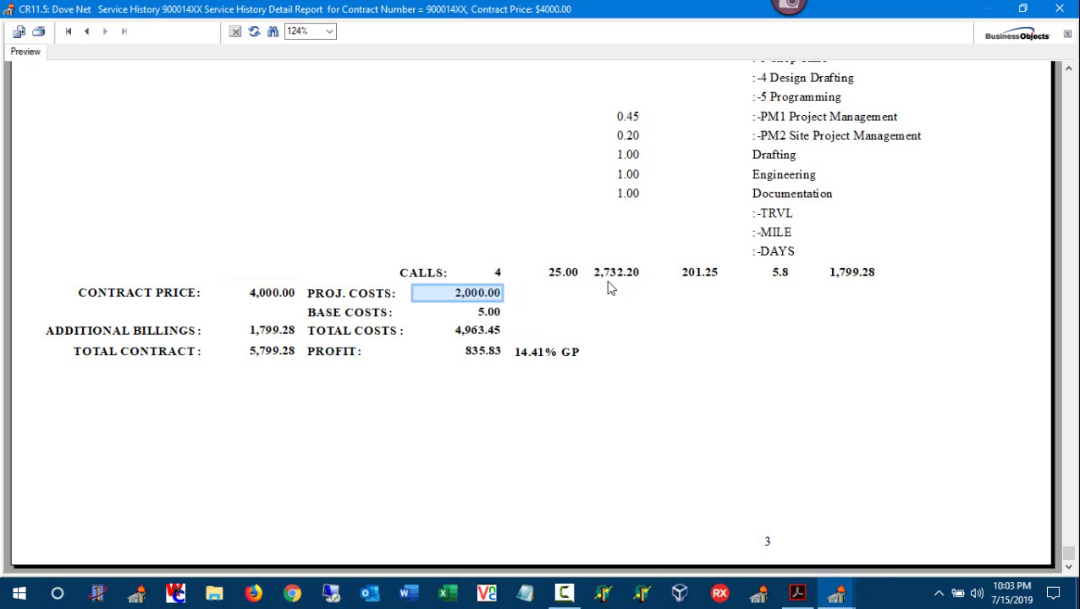
left_click(484, 337)
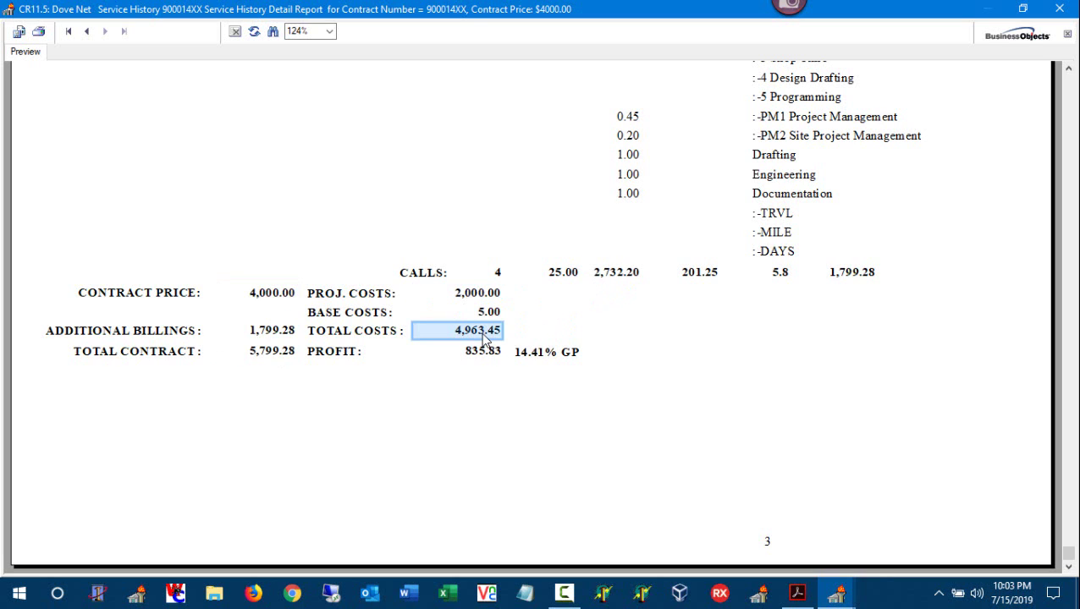
left_click(487, 357)
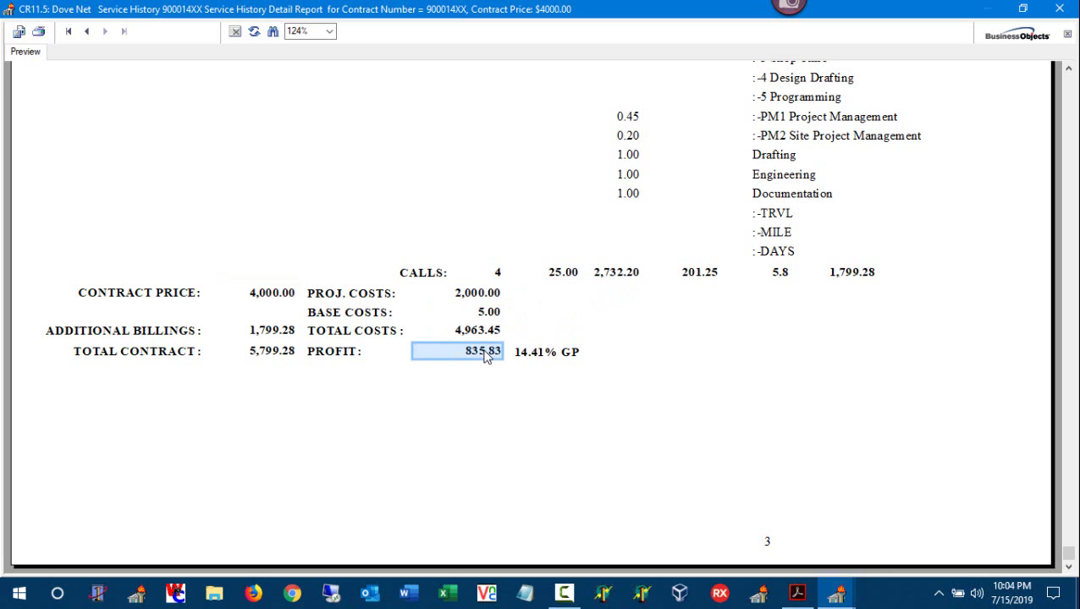
left_click(533, 359)
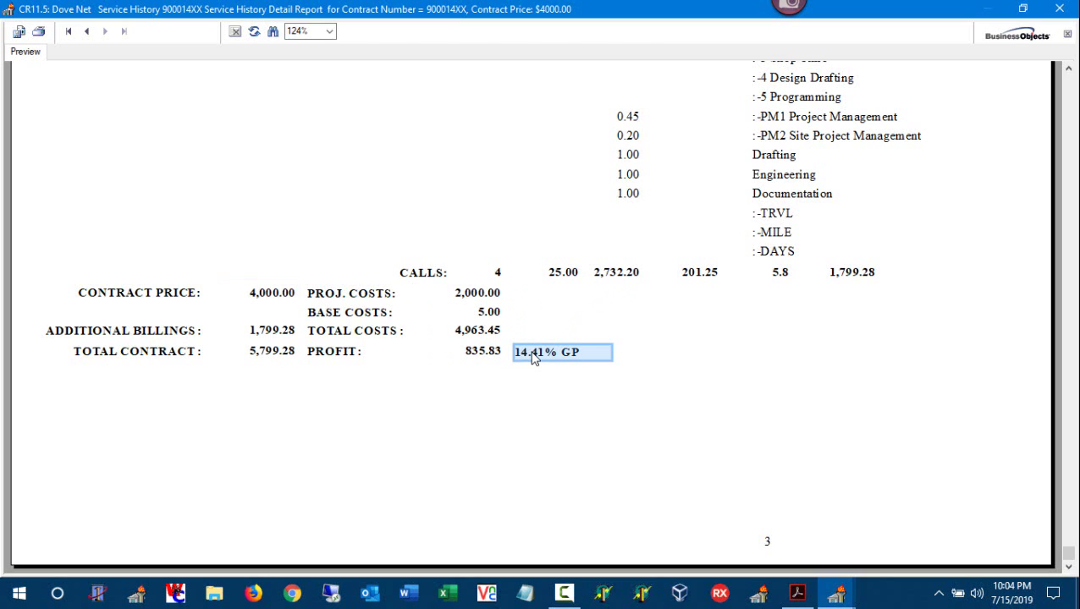
Close the report and List & Status, then set Contract Manager to re-tabulate costs from anniversary date to today
left_click(1064, 16)
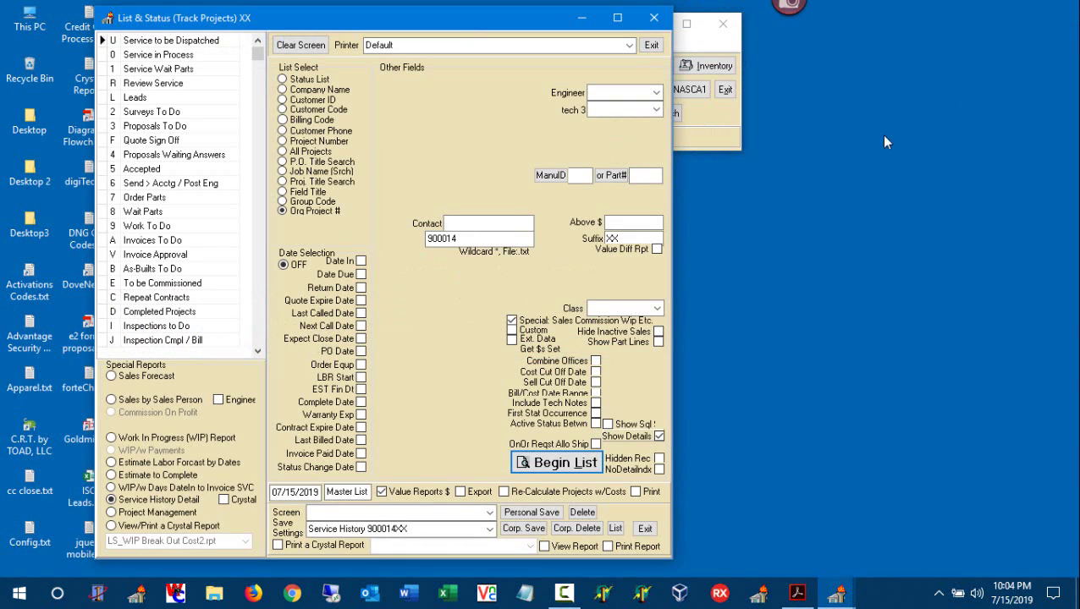
left_click(653, 17)
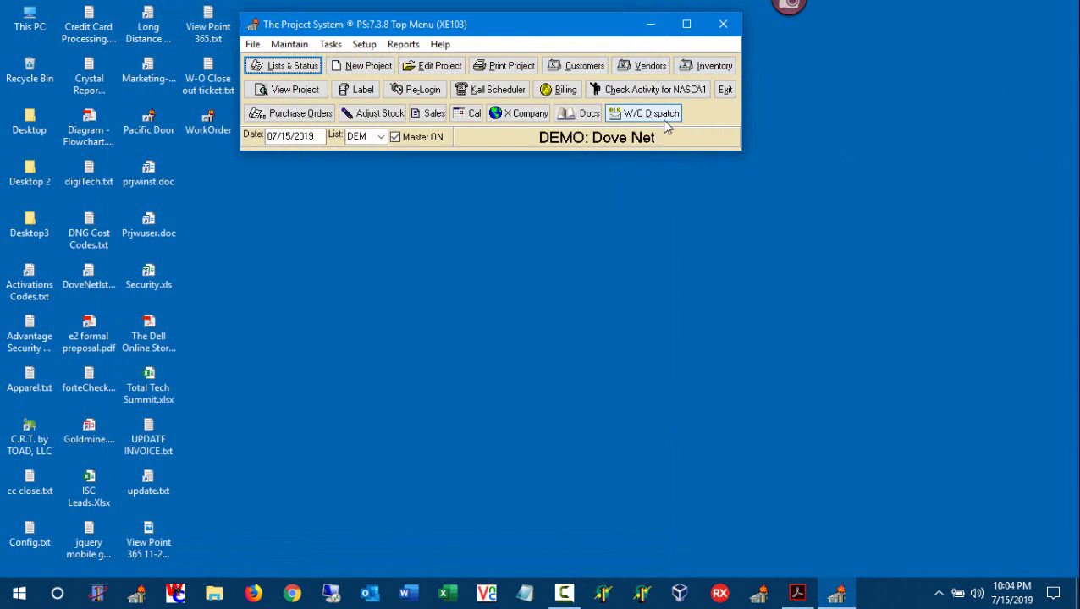
left_click(332, 47)
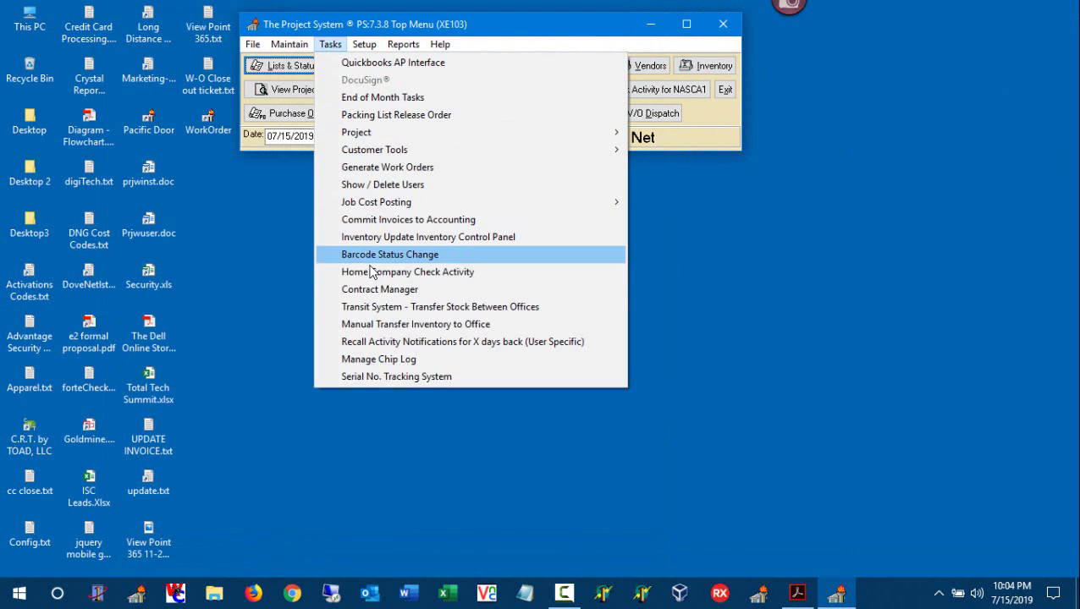
left_click(433, 290)
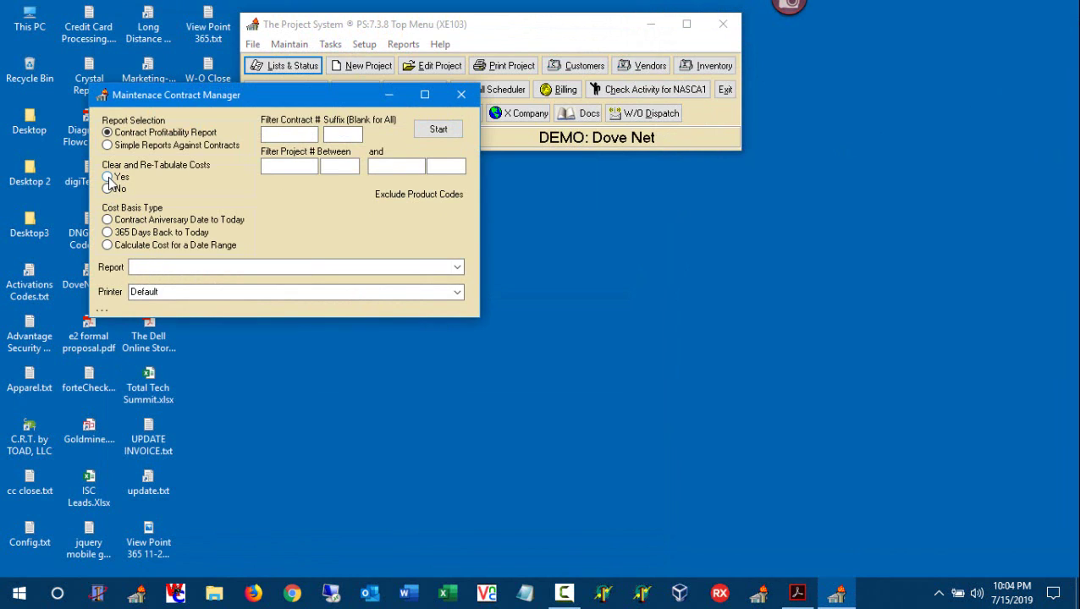
left_click(108, 179)
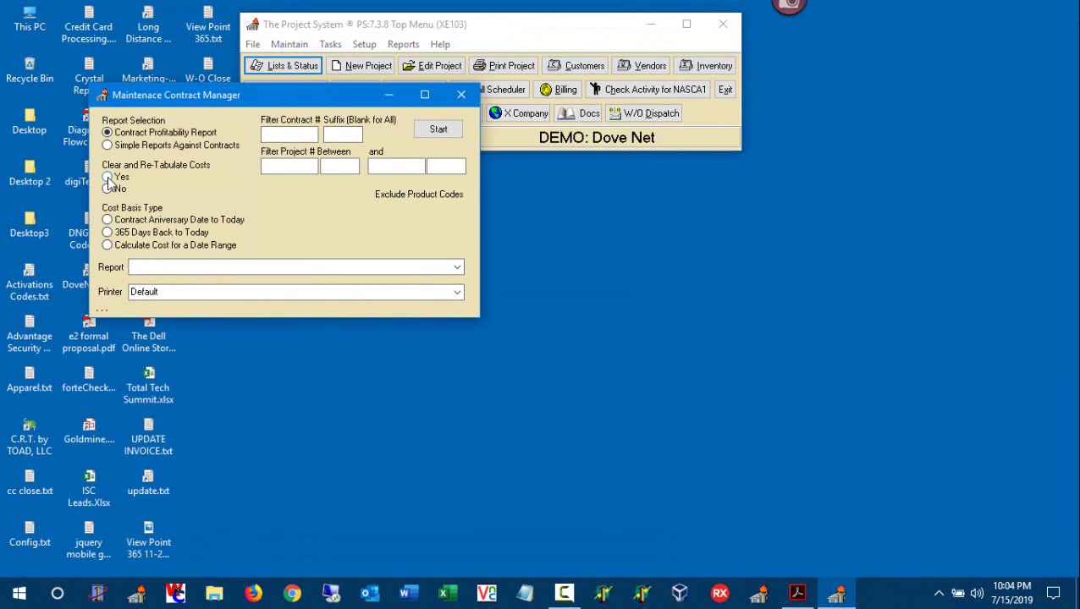
left_click(117, 224)
Run the Contract Profitability Report and point out 8382XX's figures: 921.47, 200.00, 1,121.47, 82.17% margin
left_click(437, 129)
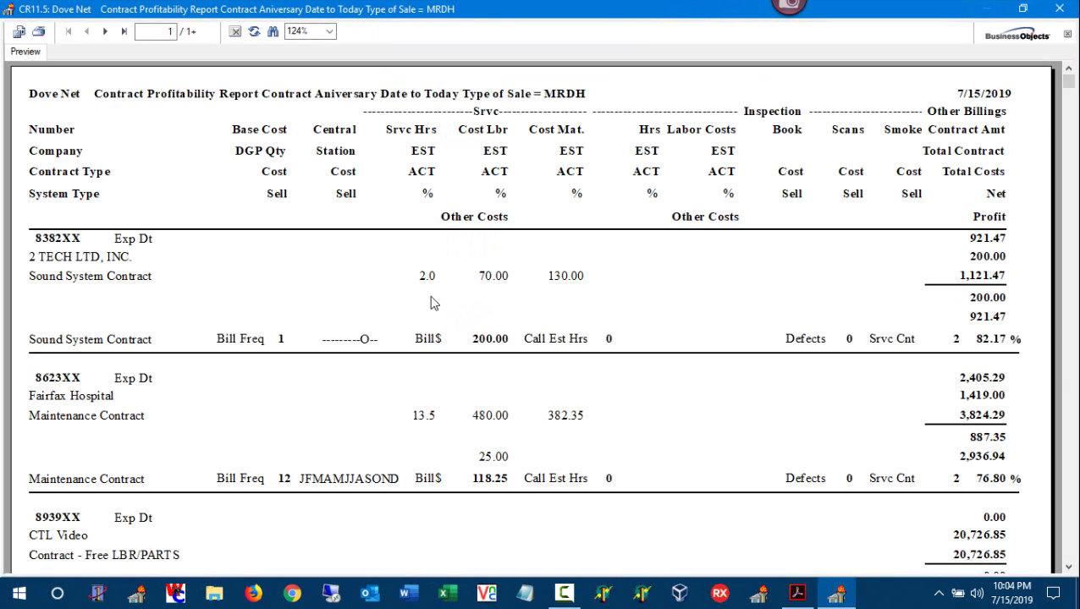
left_click(984, 239)
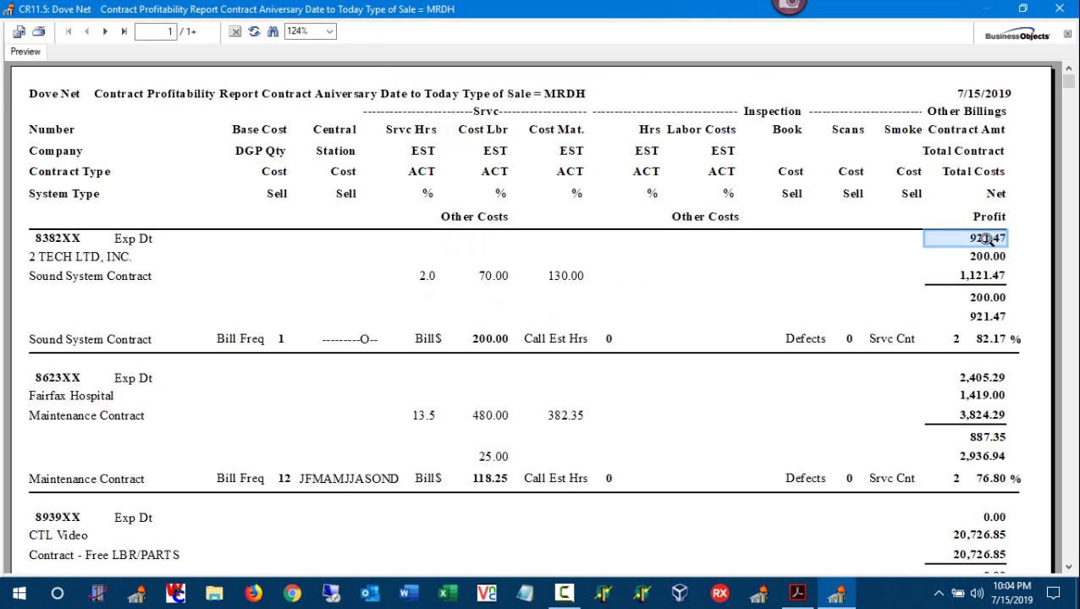
left_click(993, 258)
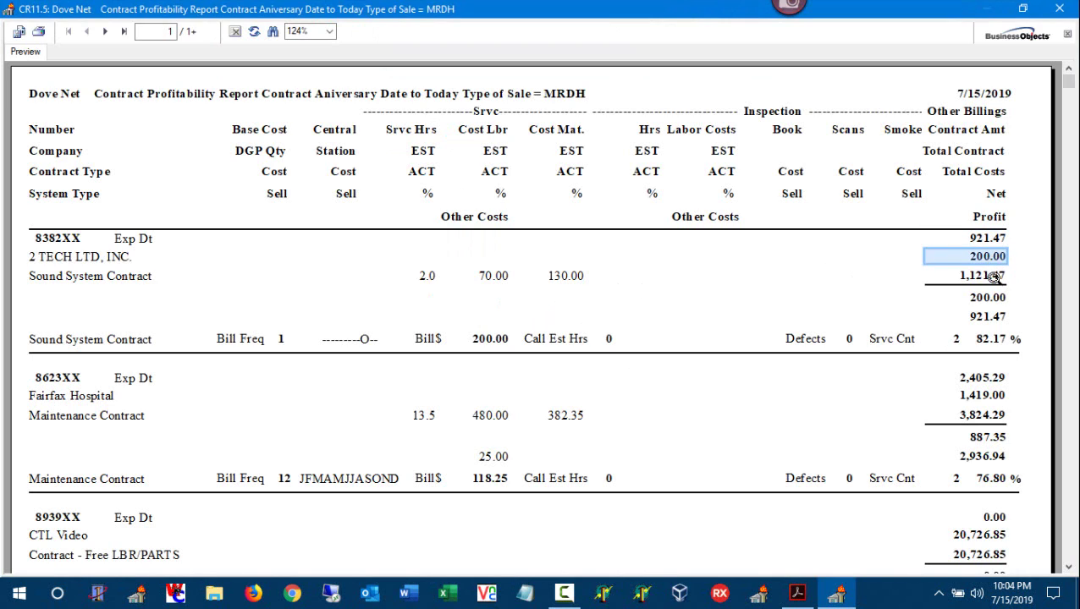
left_click(993, 277)
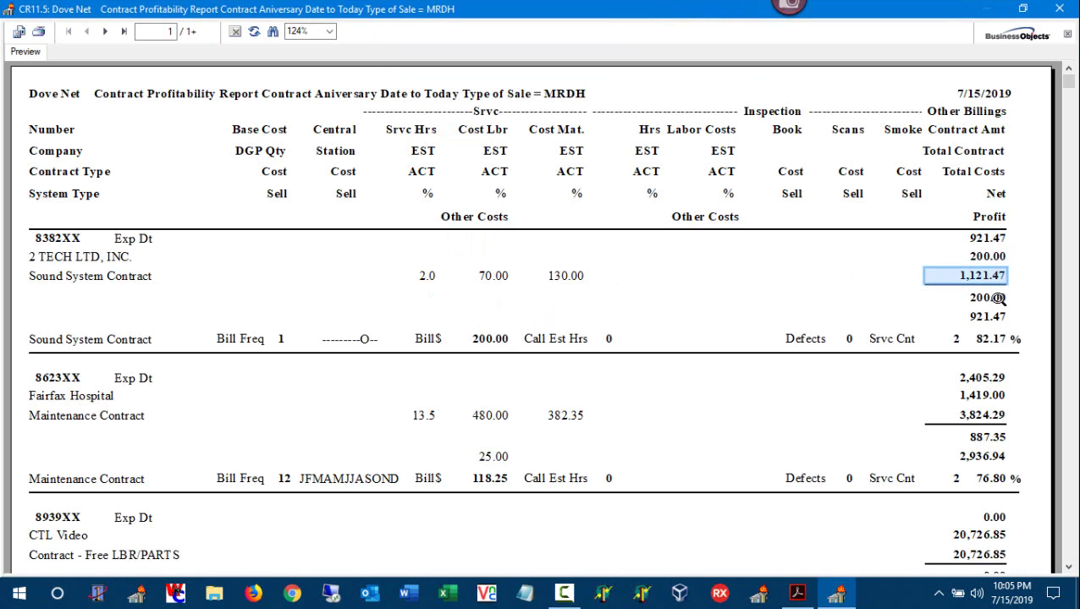
left_click(992, 297)
left_click(999, 316)
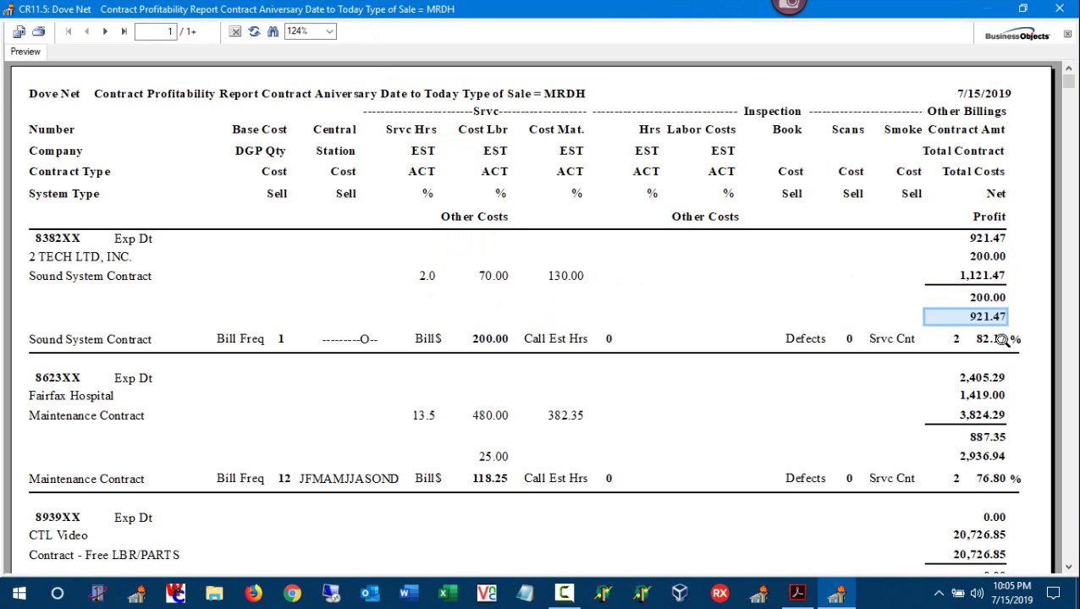
left_click(1001, 339)
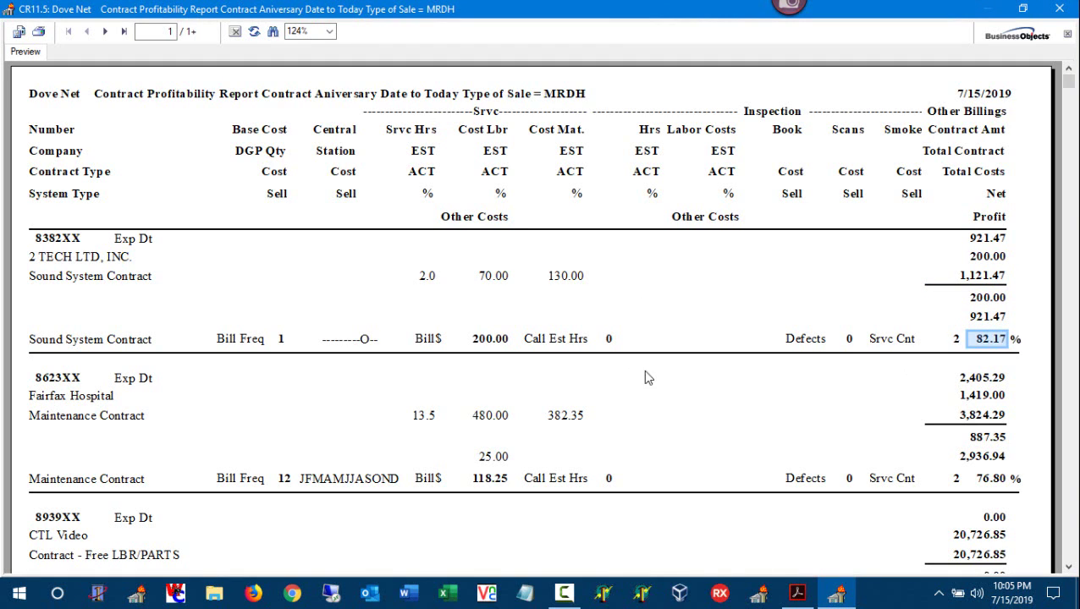
Point out billing months and bill frequencies 1 and 12, then page through to page 4
left_click(364, 341)
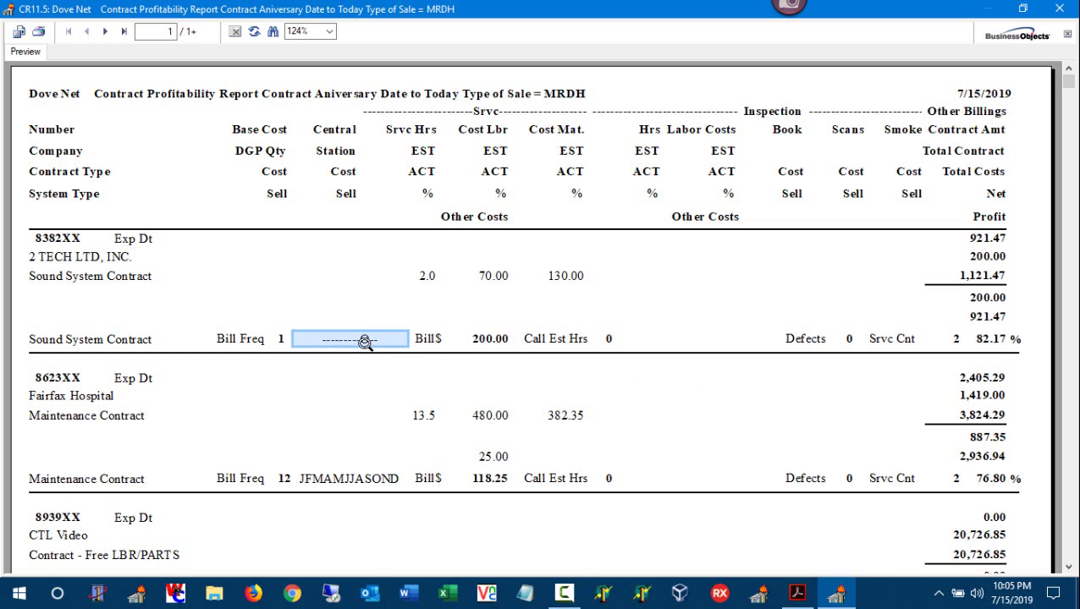
left_click(330, 480)
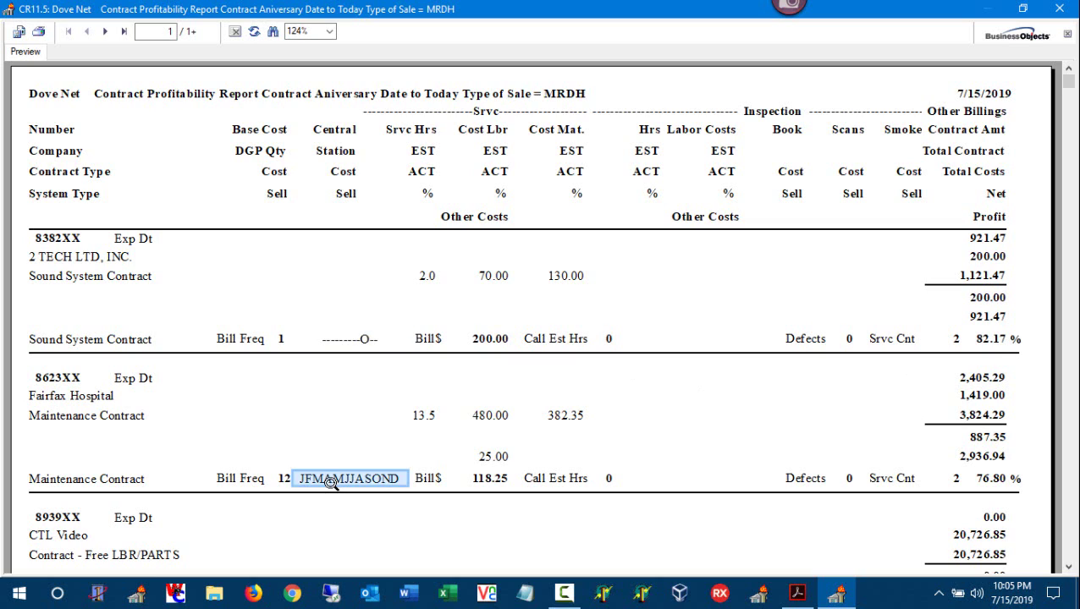
left_click(286, 340)
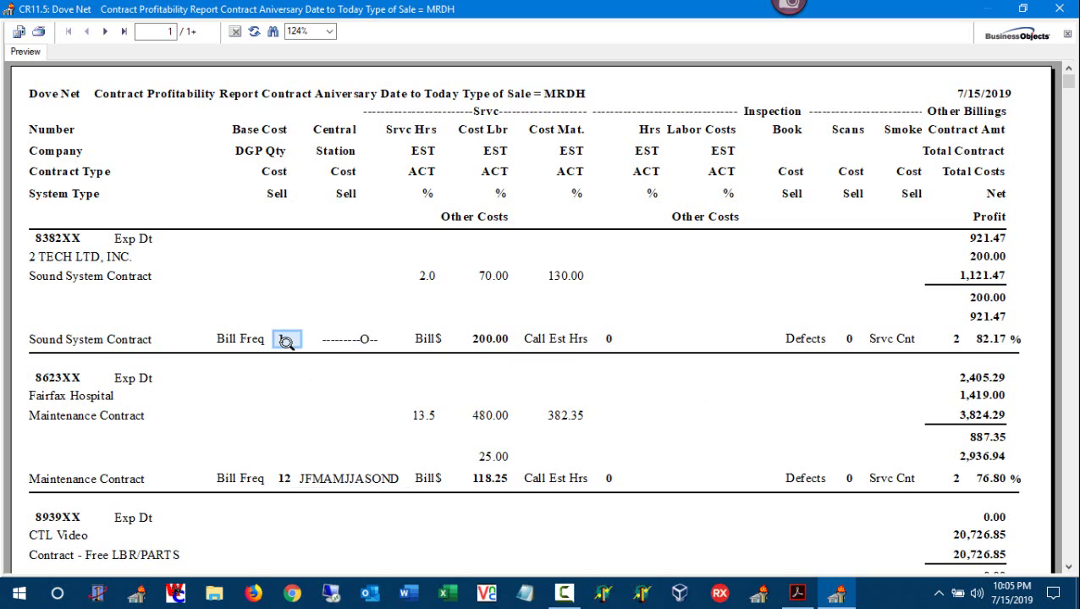
left_click(284, 479)
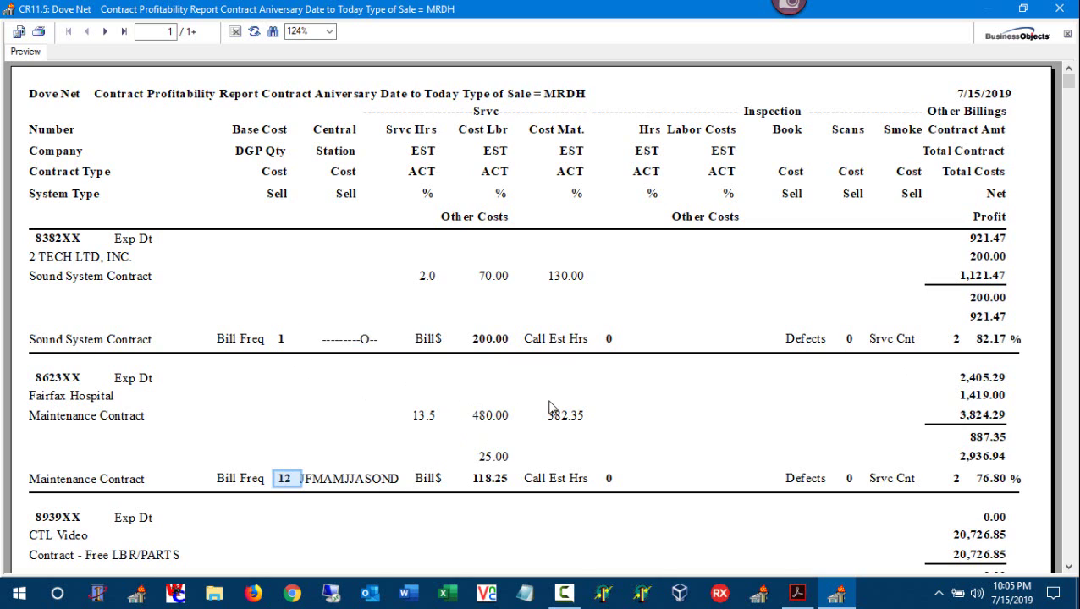
left_click(1070, 293)
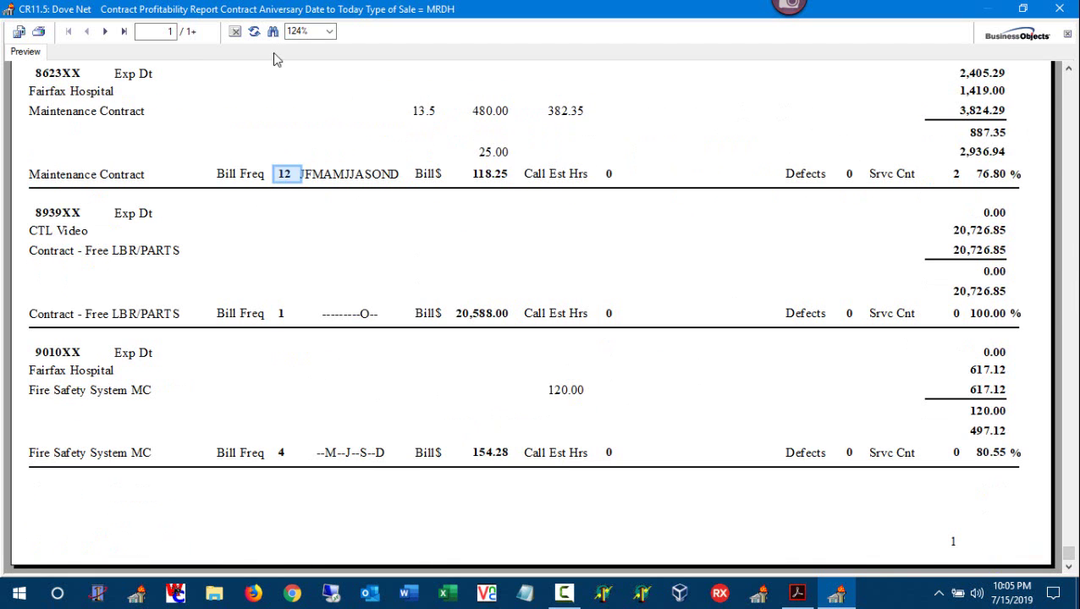
left_click(104, 32)
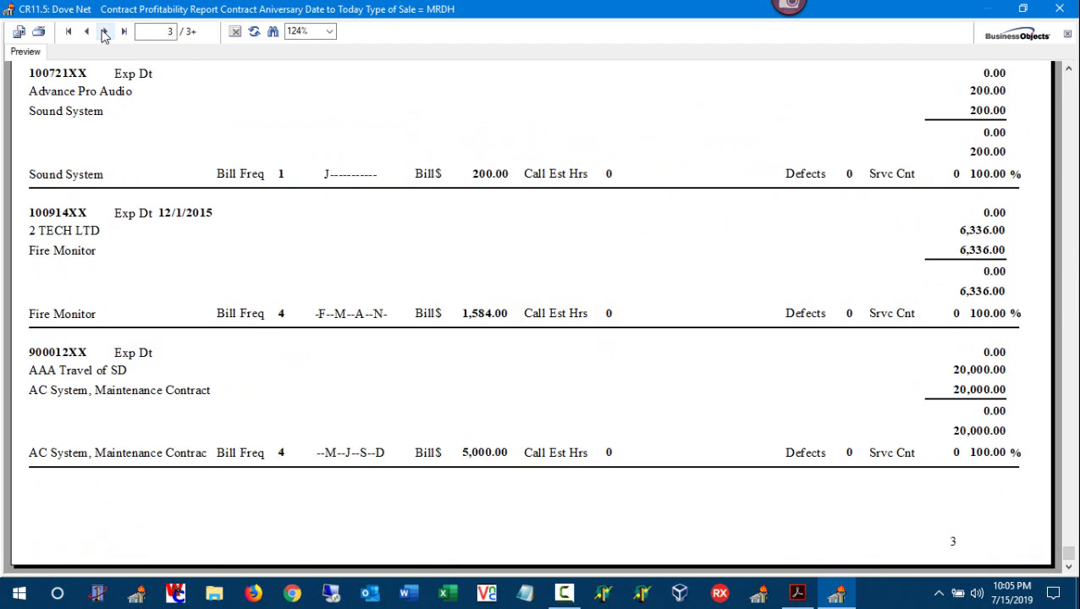
left_click(104, 32)
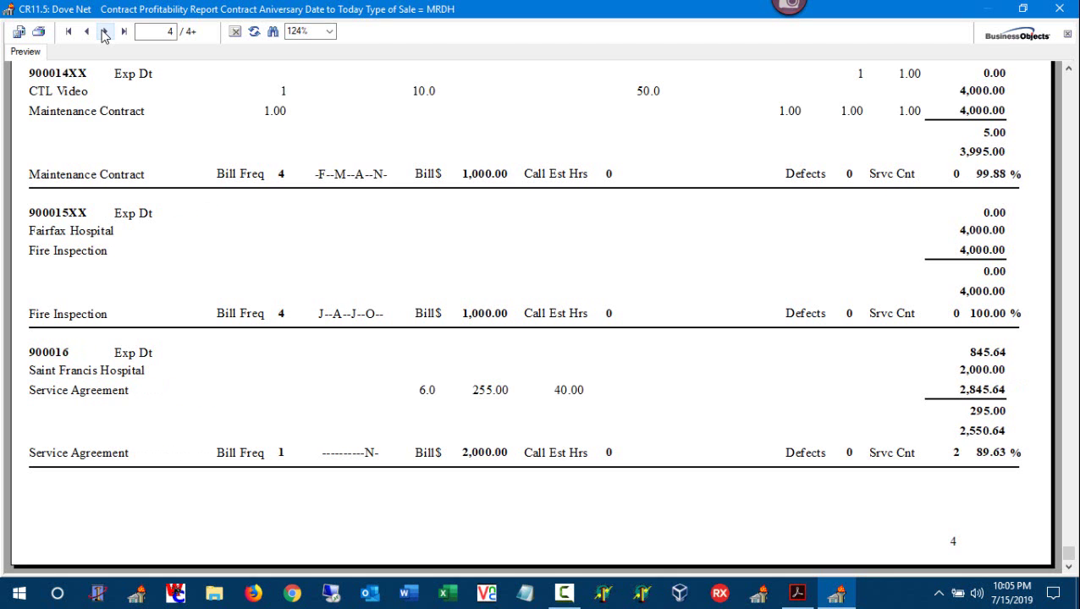
Close the report preview and Contract Manager, bringing the flowchart PDF back to the front
left_click(1060, 8)
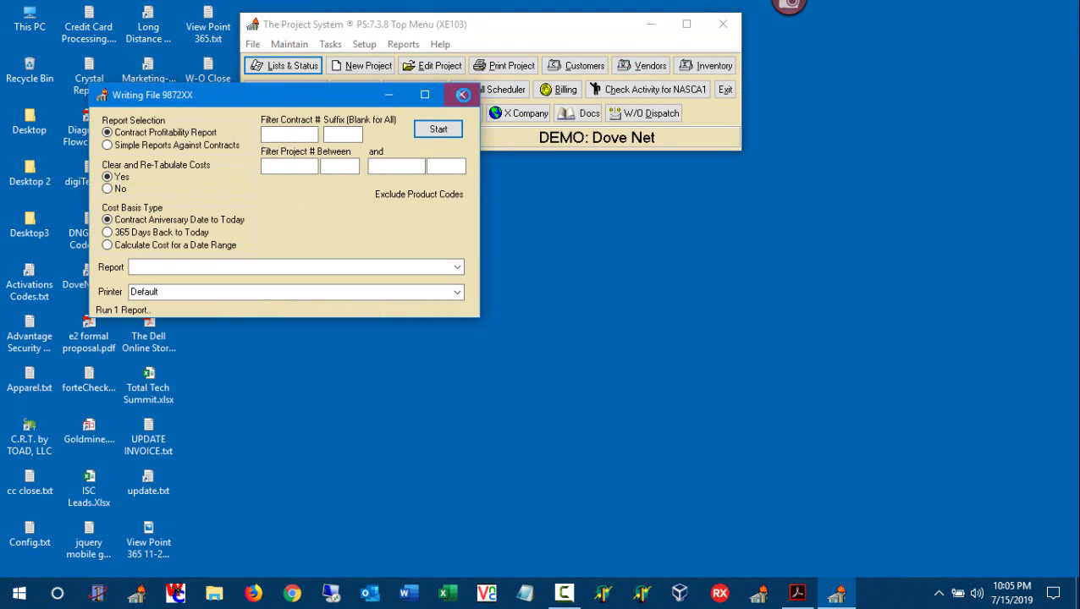
left_click(461, 93)
left_click(795, 595)
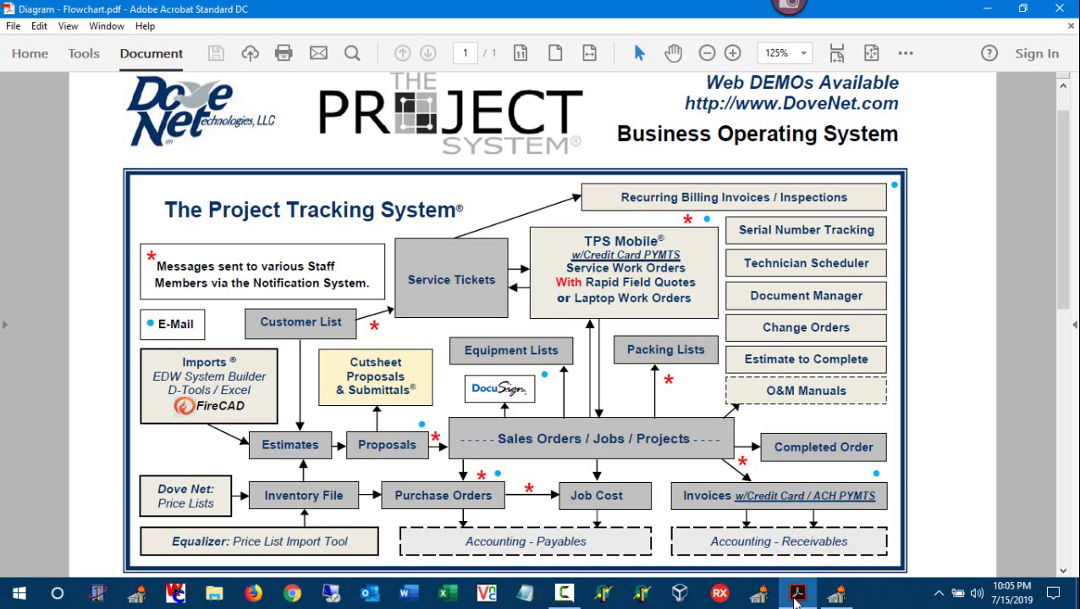